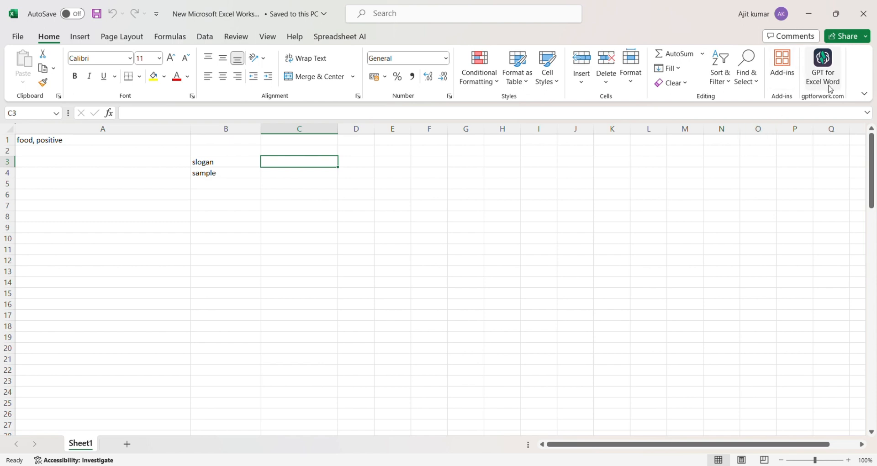
# Open the Add-ins panel, then close it and return to the sheet.
pyautogui.click(788, 79)
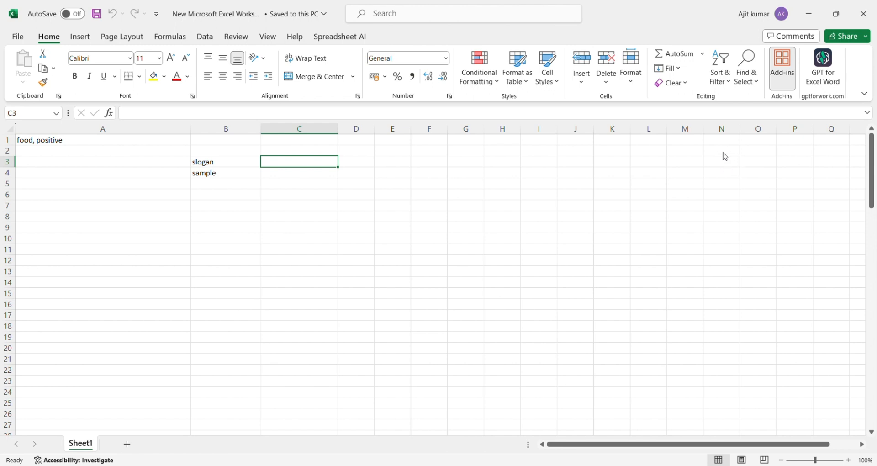
pyautogui.click(609, 176)
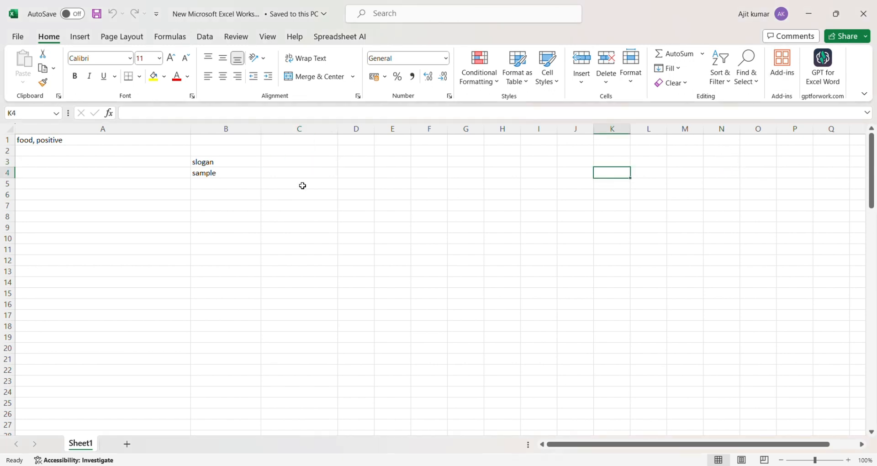
pyautogui.click(298, 164)
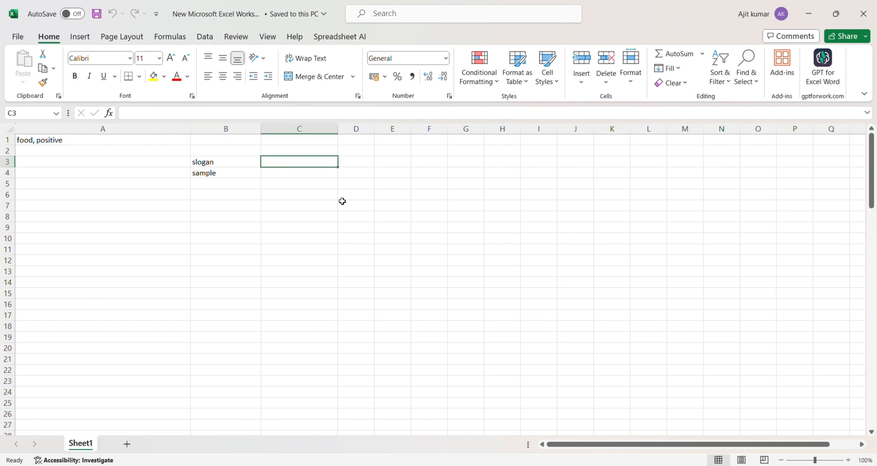
# Enter the label 'gpt_table' in cell E1.
pyautogui.click(390, 144)
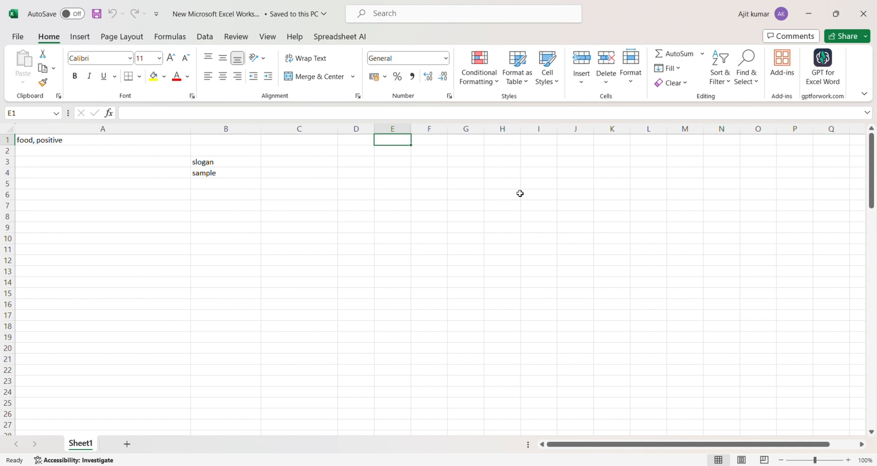
pyautogui.write('gpt_')
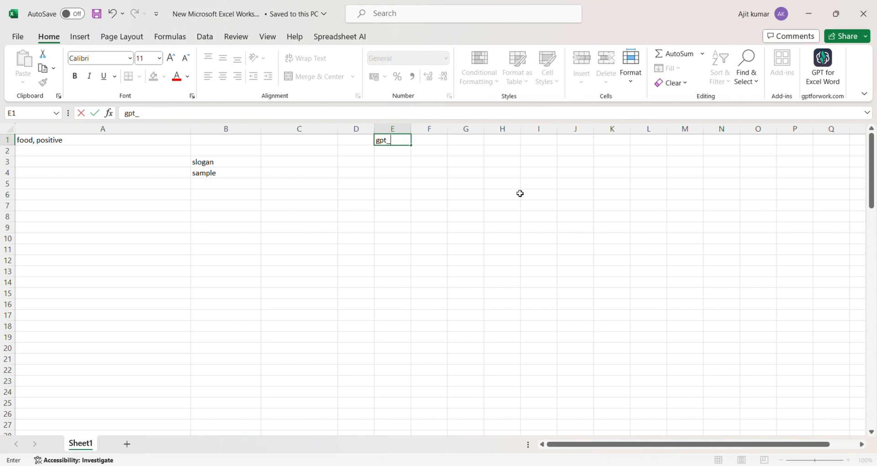
pyautogui.write('table')
pyautogui.click(411, 155)
pyautogui.click(405, 140)
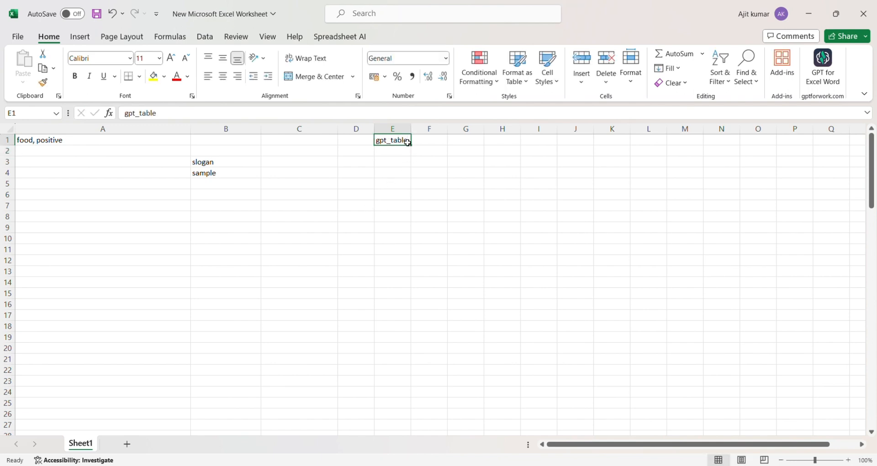
pyautogui.click(304, 170)
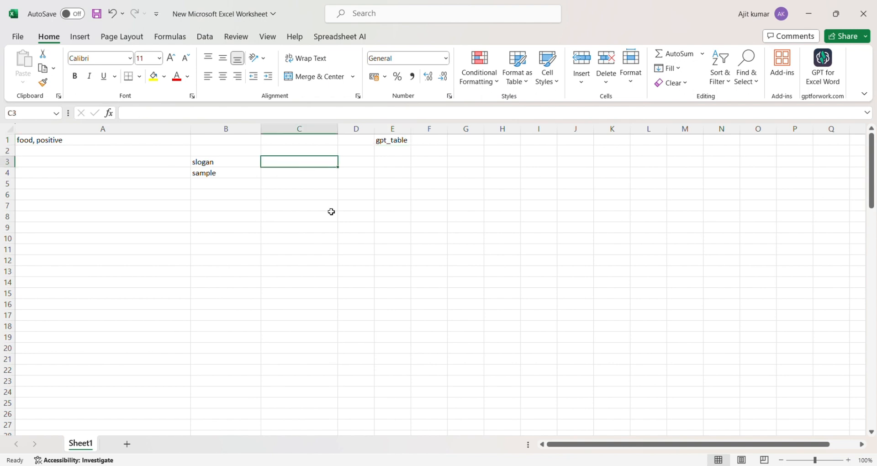
# Type the prompt 'write a slogan for my educational channel' in C3.
pyautogui.write('wr')
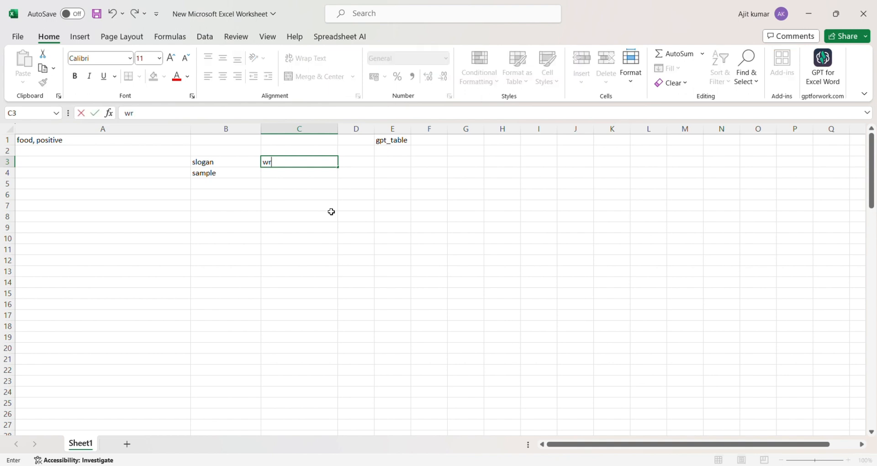
pyautogui.write('ite a slogan for my ')
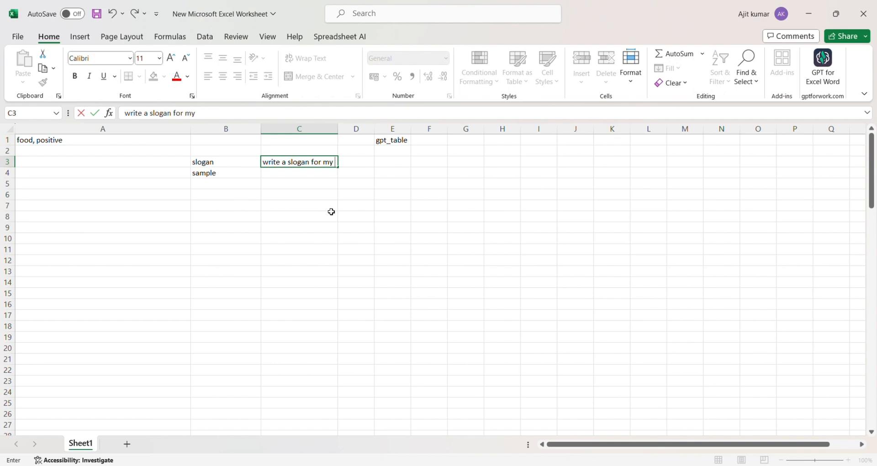
pyautogui.write('educational ')
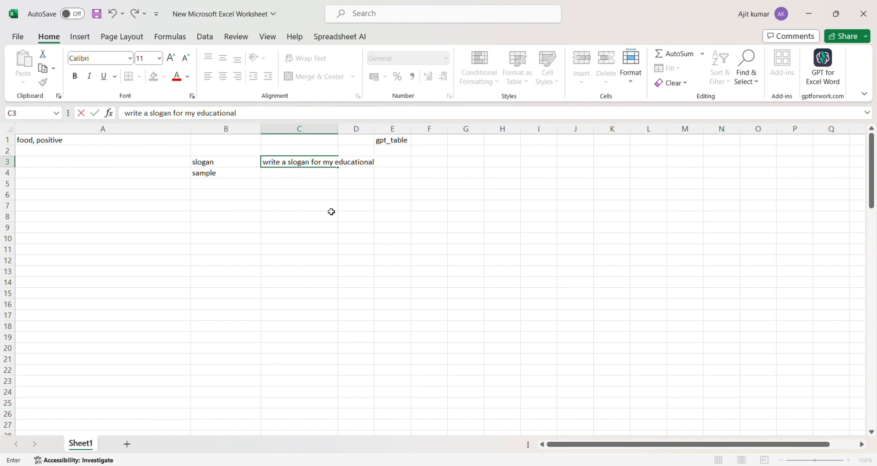
pyautogui.write('channel')
pyautogui.click(331, 210)
pyautogui.click(325, 178)
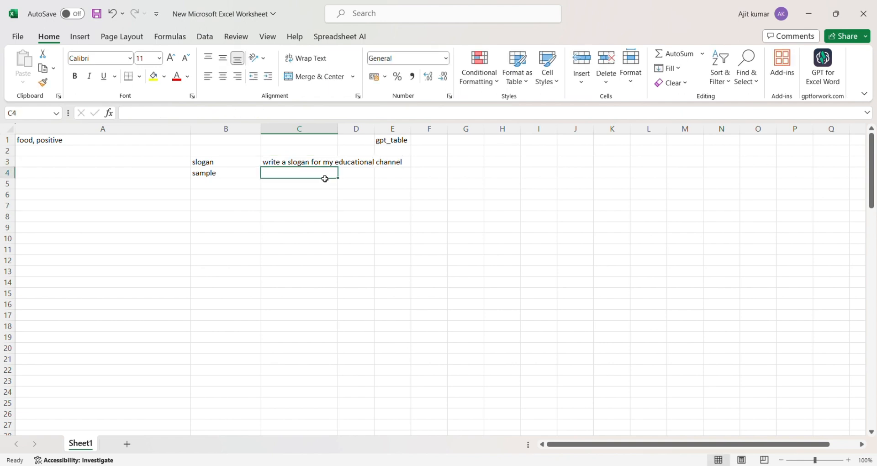
# Enter =GPT(C3) in C4 to generate the slogan 'Unlocking Knowledge, Empowering Minds'.
pyautogui.write('=')
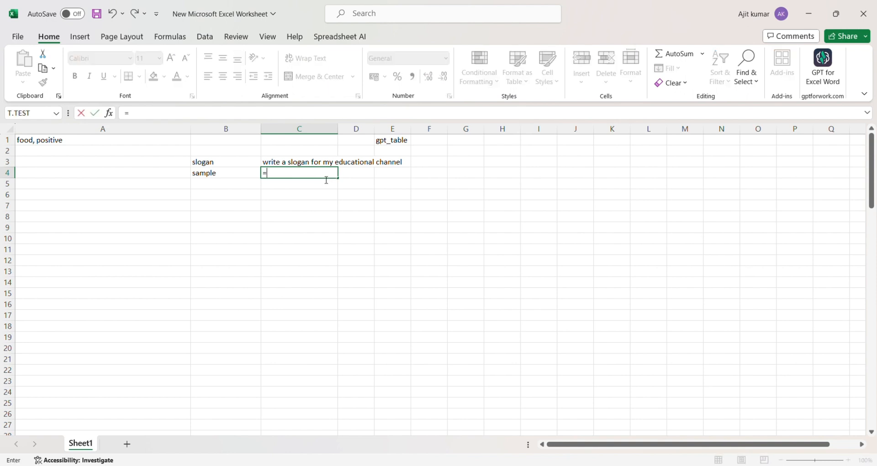
pyautogui.write('gpt')
pyautogui.press('Tab')
pyautogui.click(273, 163)
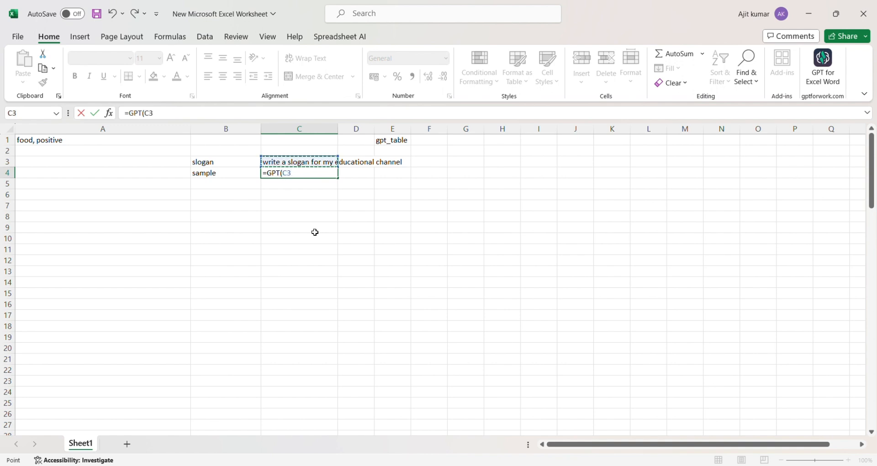
pyautogui.write(')')
pyautogui.press('Return')
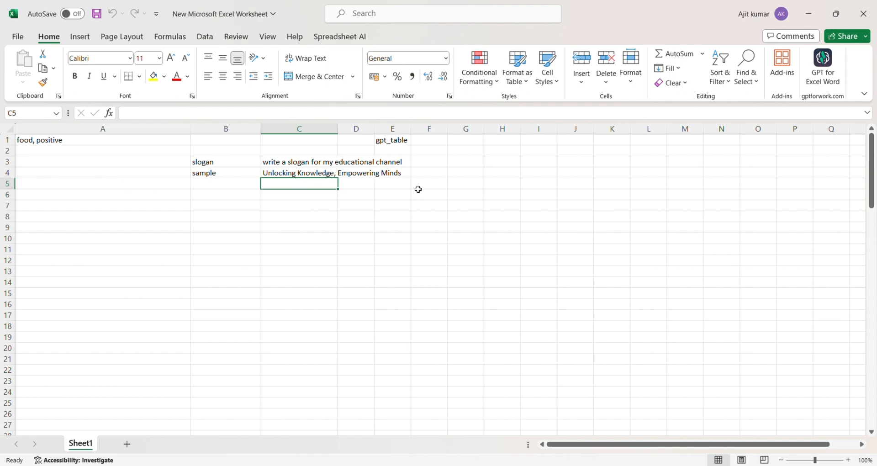
pyautogui.click(212, 234)
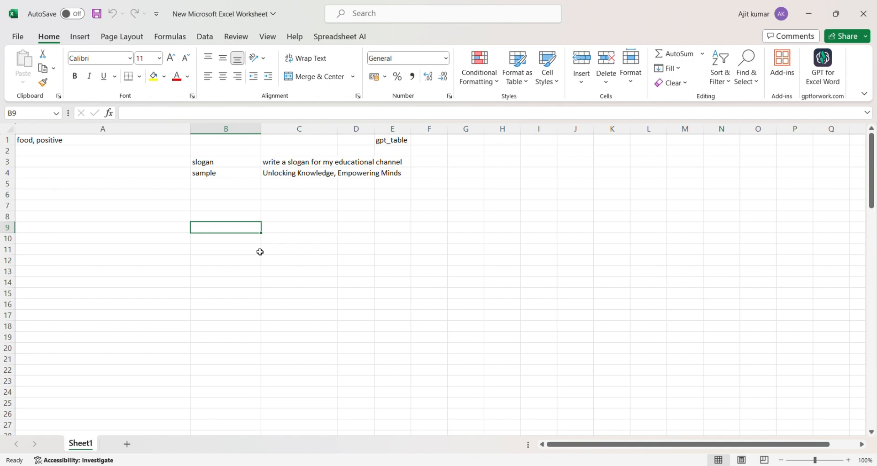
# Type the prompt 'create a sample of indian people' in B9.
pyautogui.write('c')
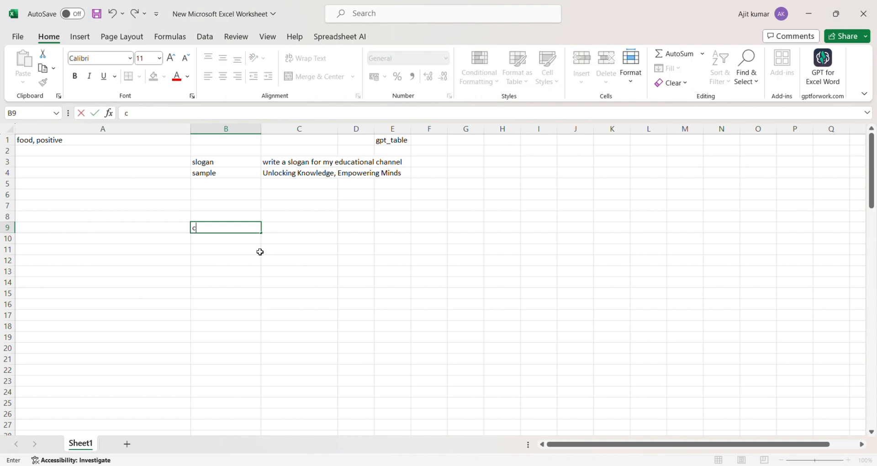
pyautogui.write('reate s')
pyautogui.press('BackSpace')
pyautogui.write('a sample ')
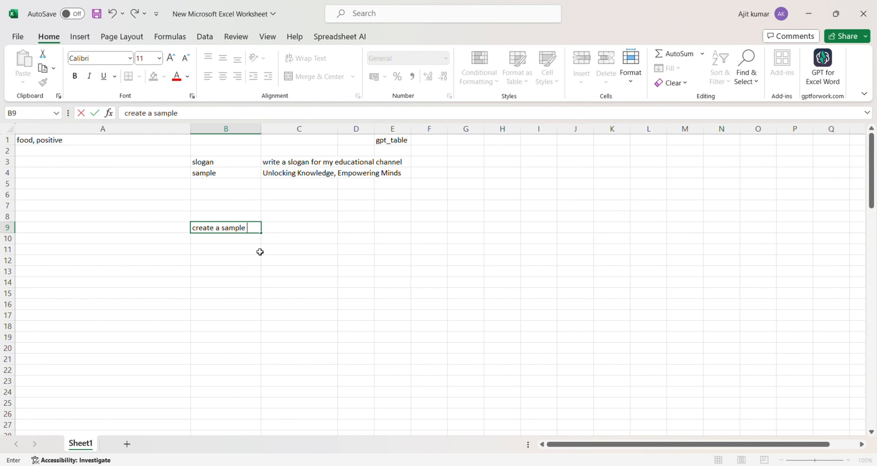
pyautogui.write('of indian people')
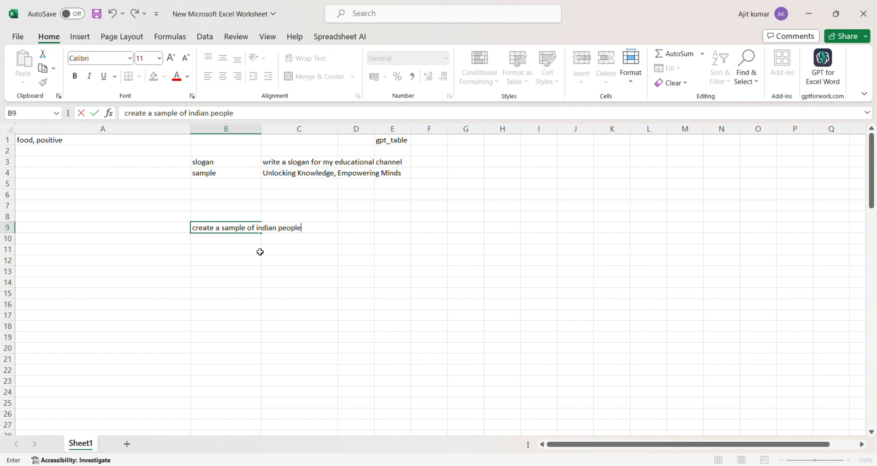
pyautogui.click(247, 241)
# Enter =GPT(B9) in B10 to generate profiles with name, age, occupation and hobbies.
pyautogui.write('=')
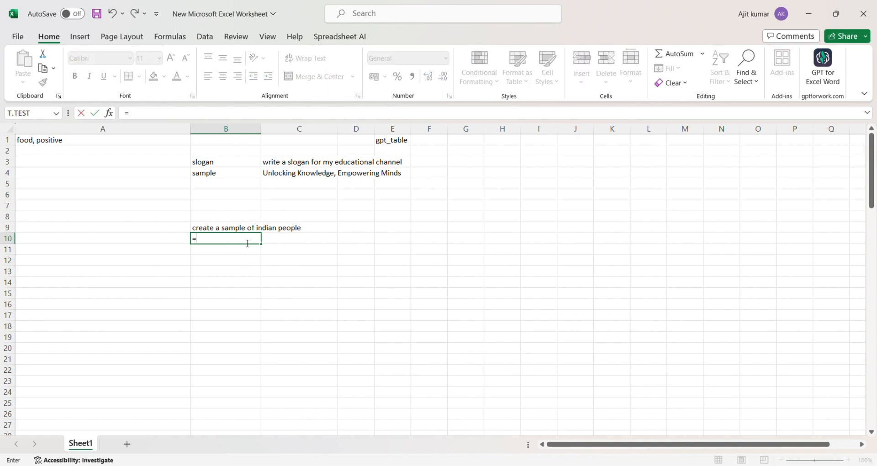
pyautogui.write('gpt')
pyautogui.press('Tab')
pyautogui.click(207, 230)
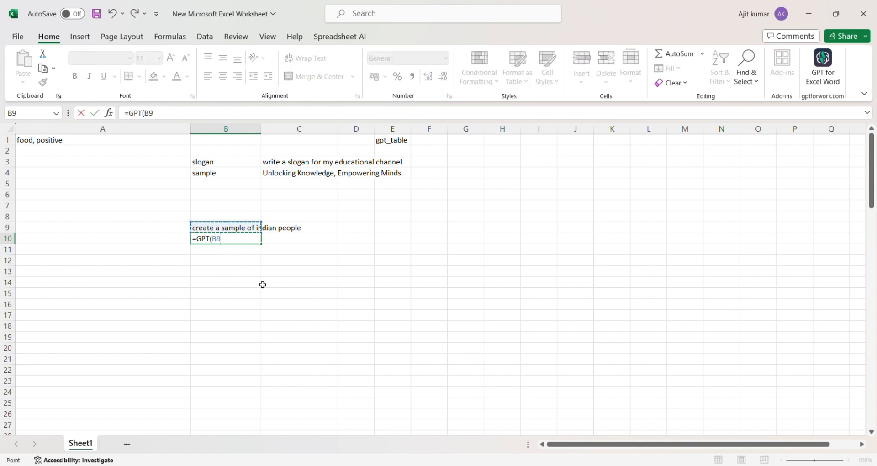
pyautogui.write(')')
pyautogui.press('Return')
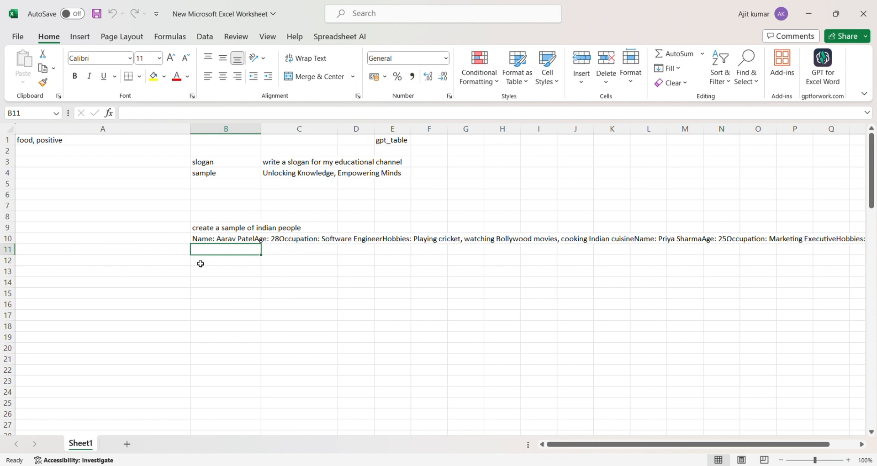
pyautogui.click(217, 272)
# Type the prompt 'create sample size for indian working people' in B12.
pyautogui.press('Up')
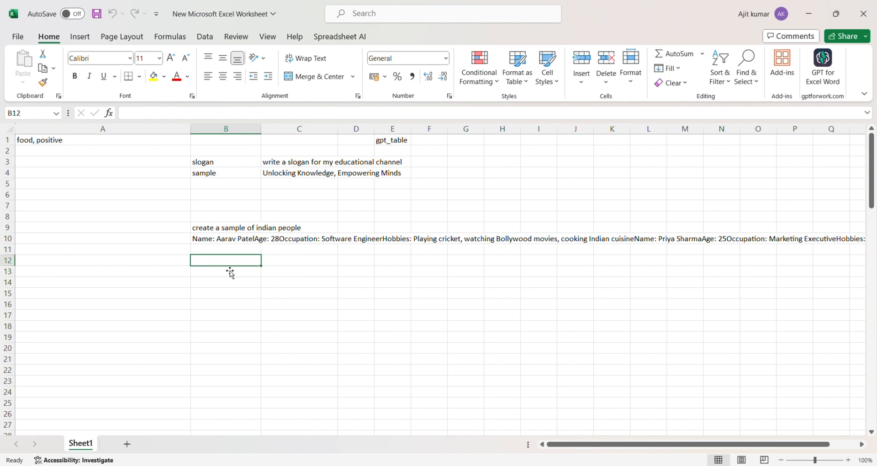
pyautogui.write('create s')
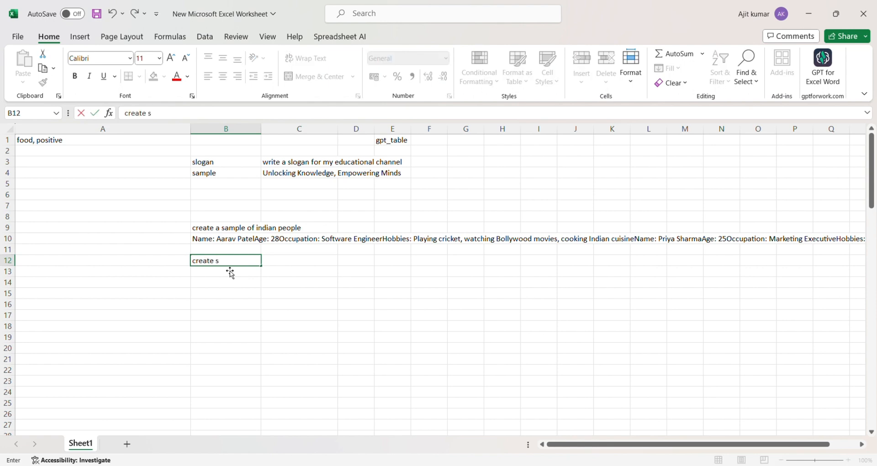
pyautogui.write('ample size for indian')
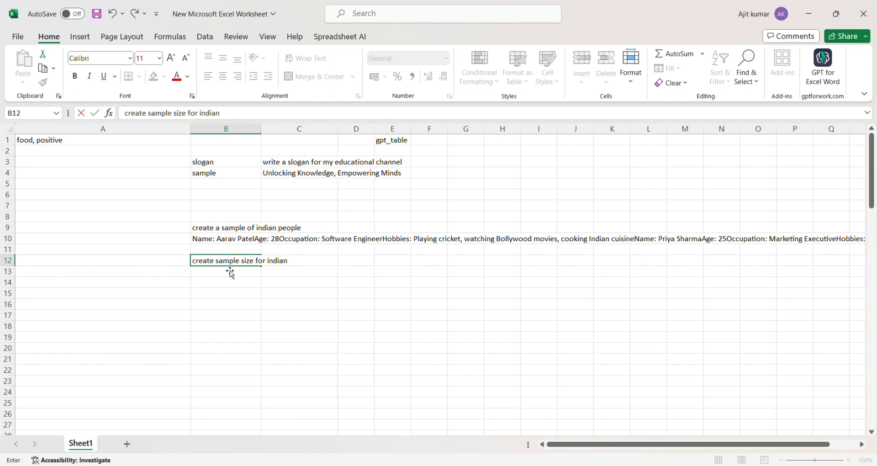
pyautogui.write(' working people')
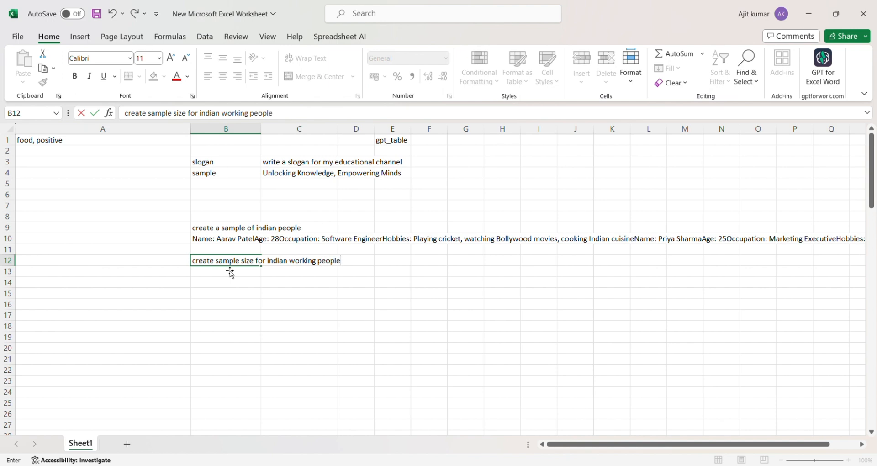
pyautogui.press('Return')
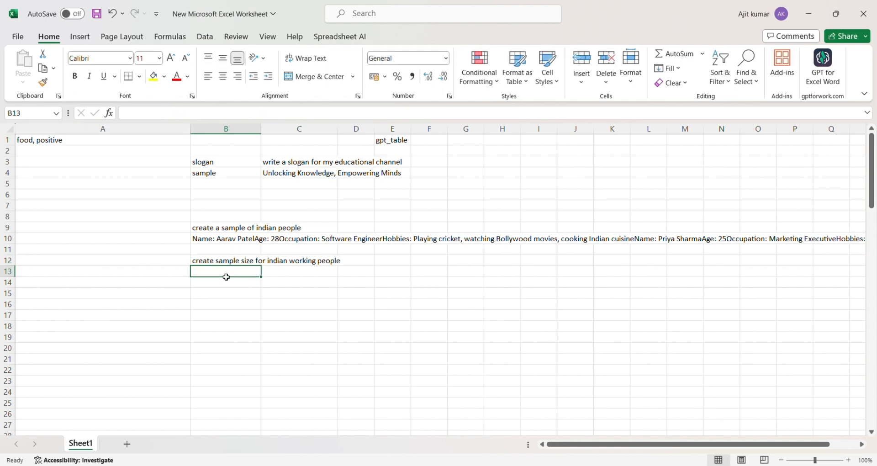
# Enter =GPT_TABLE(B12) in B13 to spill an Age Group and Sample Size table into B13:C19.
pyautogui.write('=gpt')
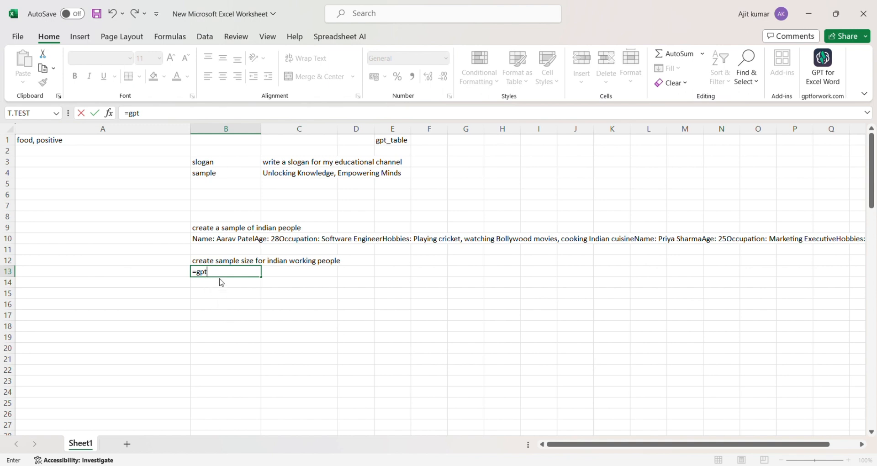
pyautogui.write('_tab')
pyautogui.press('Tab')
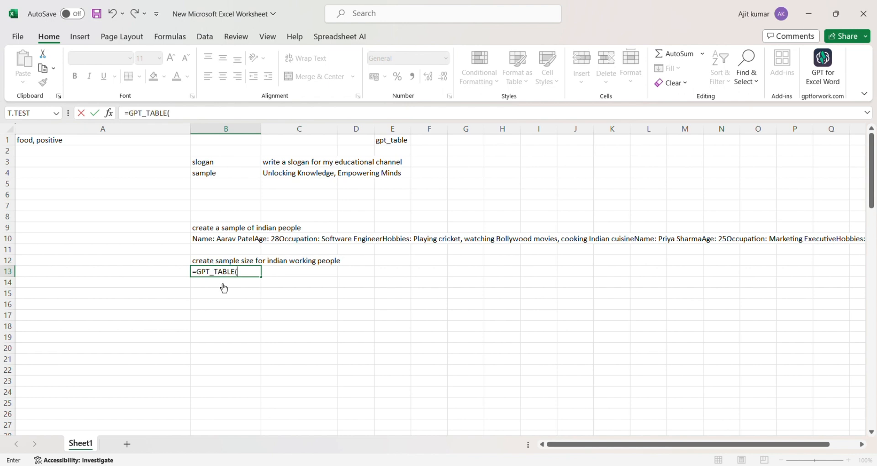
pyautogui.click(204, 265)
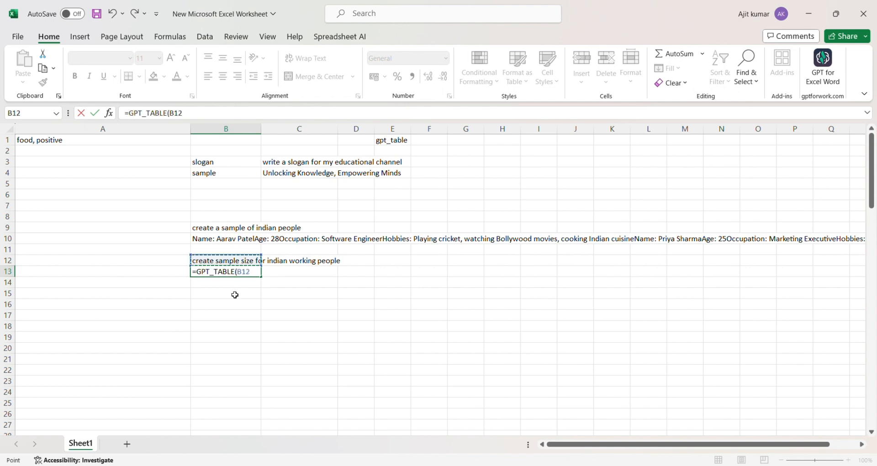
pyautogui.write(')')
pyautogui.press('Return')
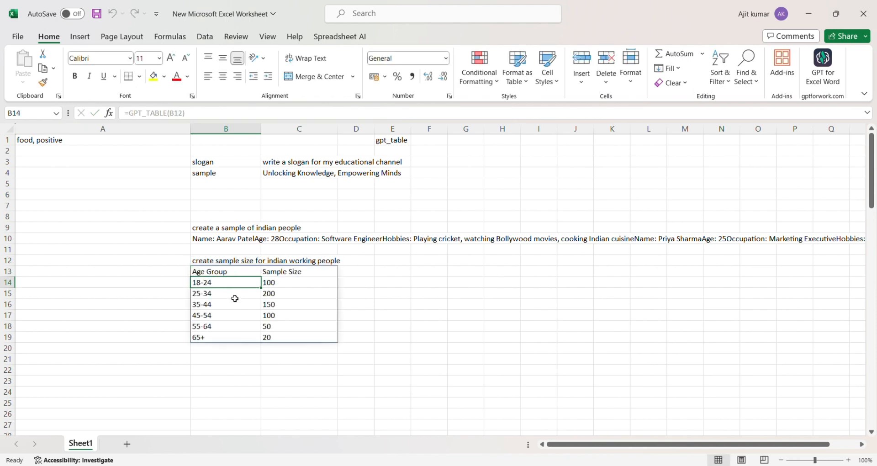
pyautogui.scroll(-3, 332, 304)
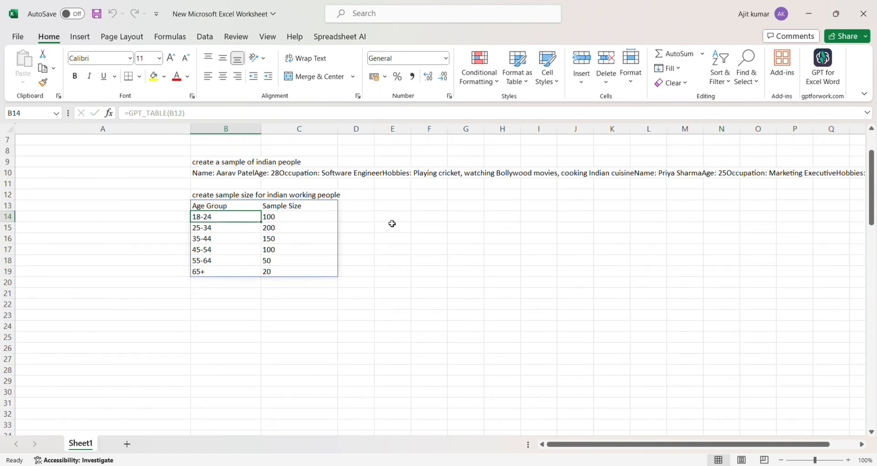
pyautogui.scroll(1, 392, 224)
pyautogui.moveTo(871, 158); pyautogui.dragTo(870, 140)
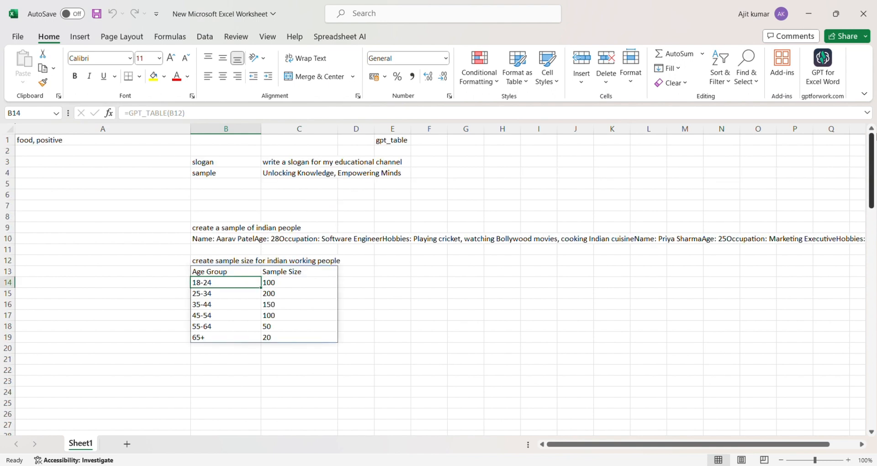
pyautogui.click(395, 144)
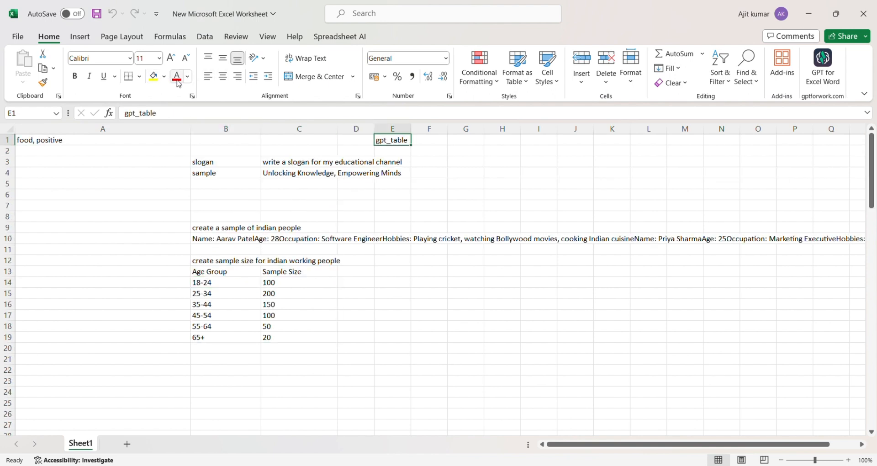
# In B21, type 'give me sample of indian people with name, age, company name'.
pyautogui.scroll(-1, 364, 329)
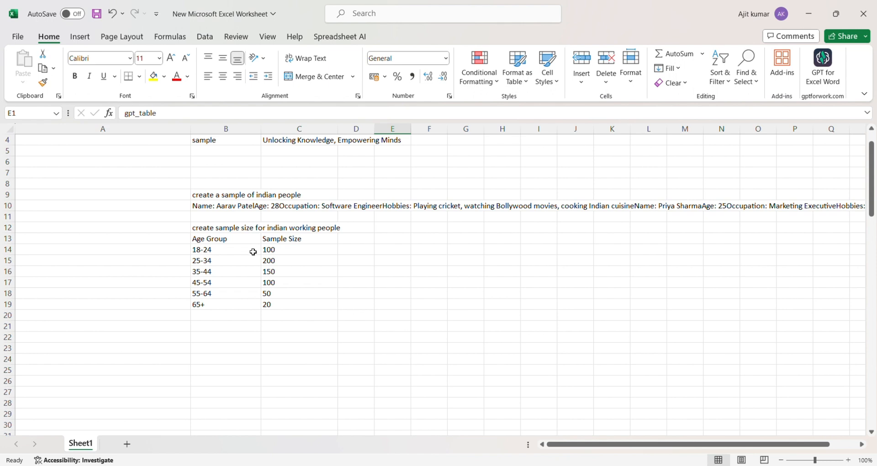
pyautogui.click(222, 327)
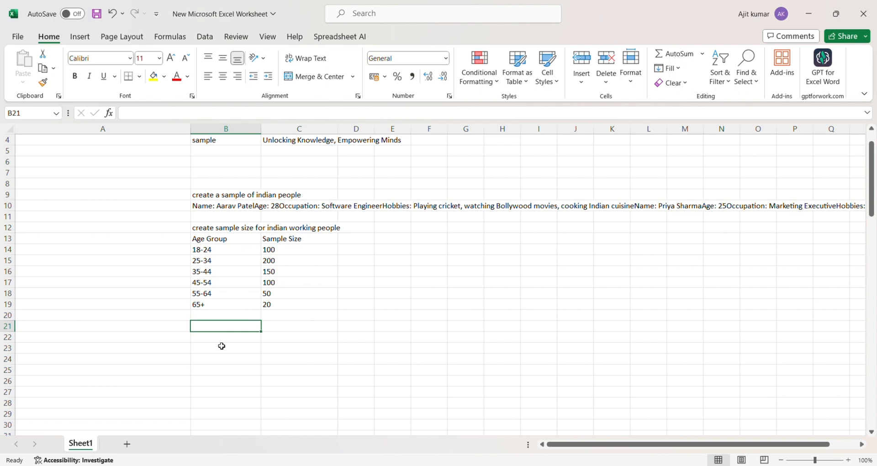
pyautogui.write('g')
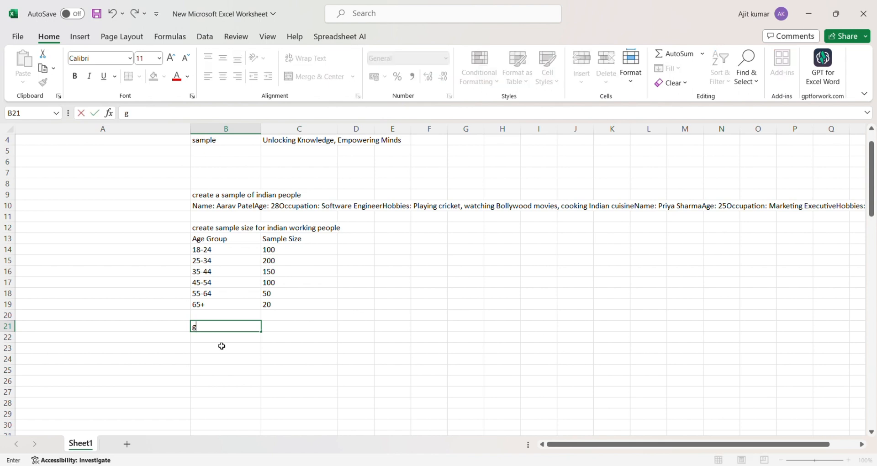
pyautogui.write('ive me sample of')
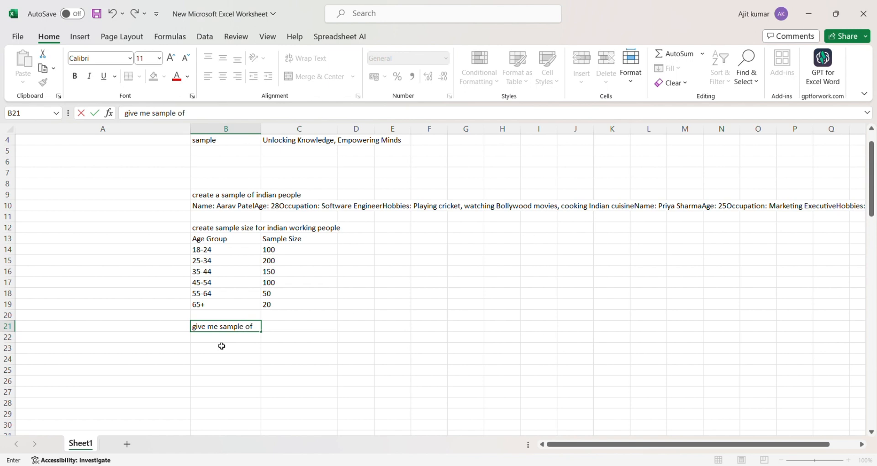
pyautogui.write(' indian peop')
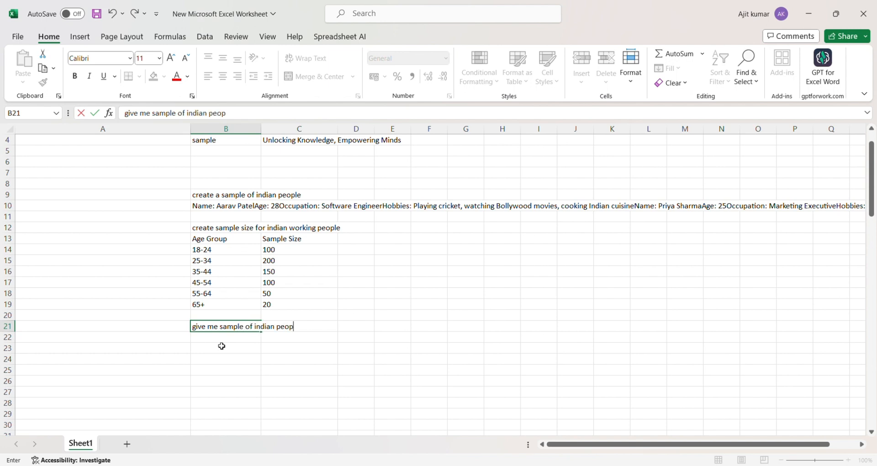
pyautogui.press('BackSpace')
pyautogui.press('BackSpace')
pyautogui.write('ople with name ')
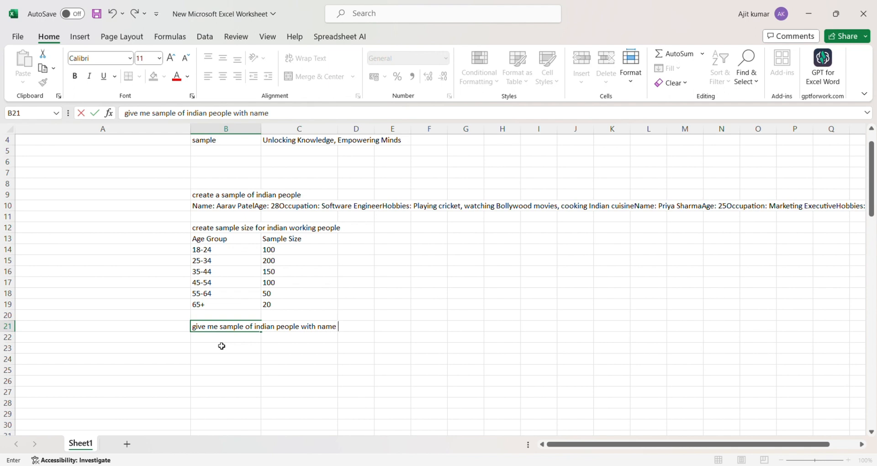
pyautogui.write(', age, company name')
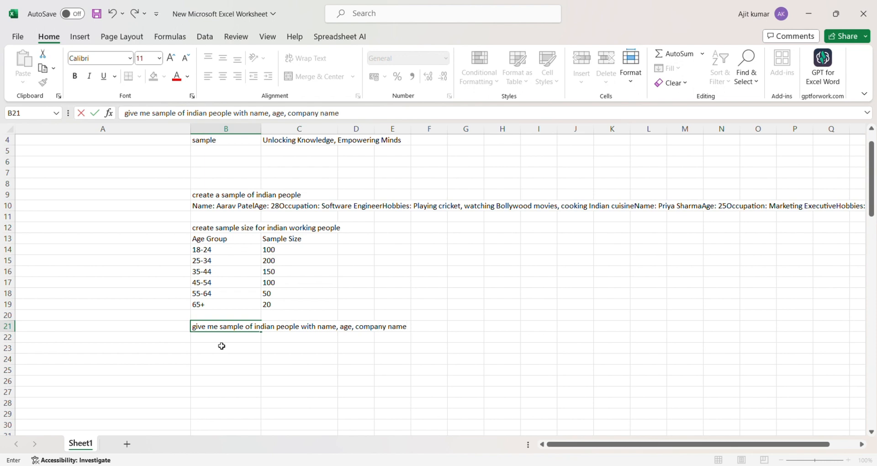
pyautogui.click(225, 340)
# Enter =GPT_TABLE(B21) in B22, spilling five people with Name, Age and Company Name into B22:D27.
pyautogui.write('+')
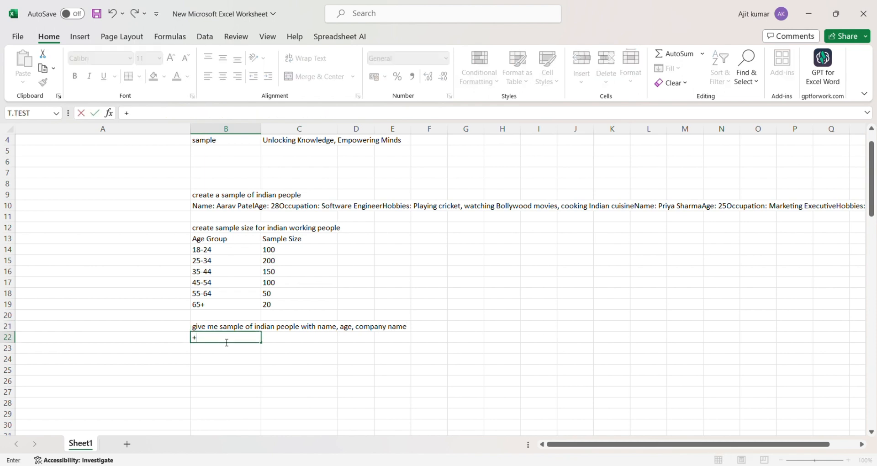
pyautogui.press('BackSpace')
pyautogui.write('=gpt_ta')
pyautogui.press('Tab')
pyautogui.click(210, 327)
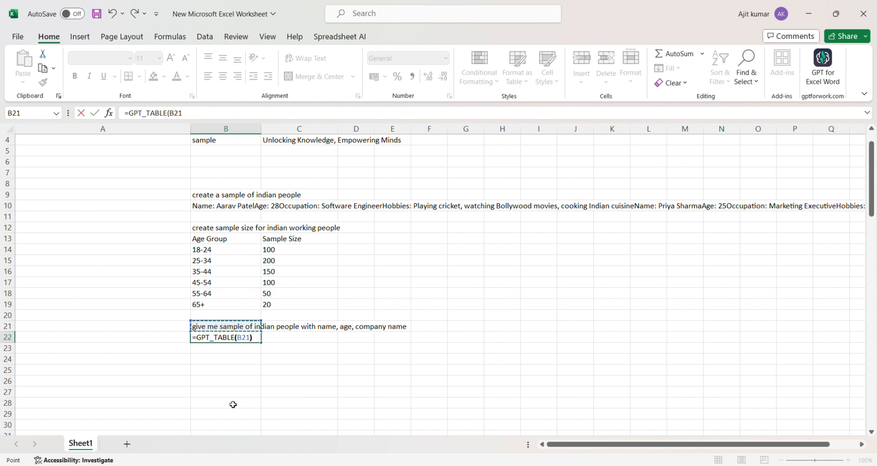
pyautogui.write(')')
pyautogui.press('Return')
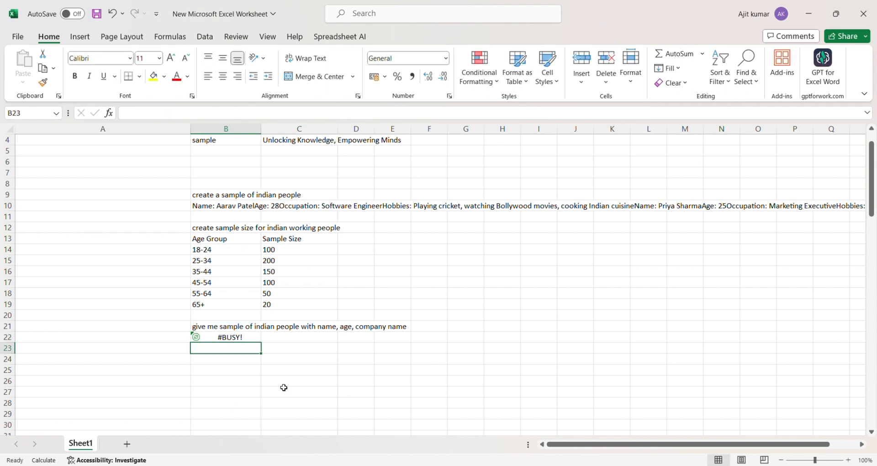
pyautogui.scroll(-1, 302, 370)
pyautogui.scroll(-2, 308, 362)
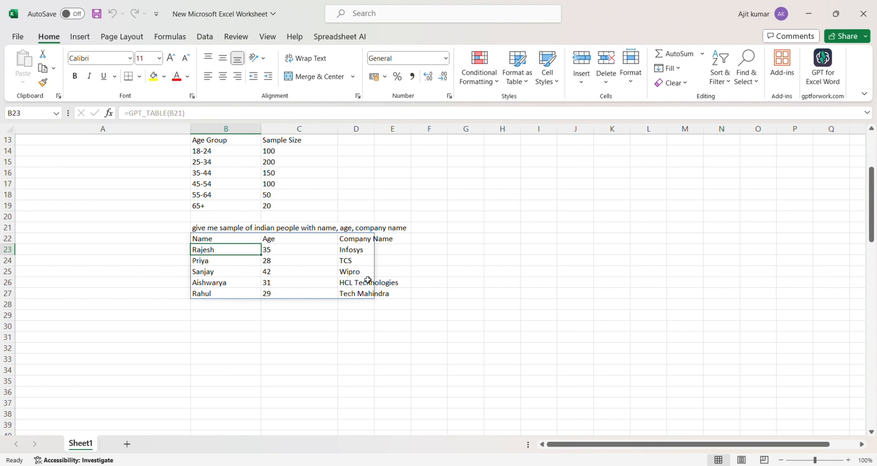
# Replace 'indian' with 'US' in the B21 prompt so the table regenerates with US people.
pyautogui.click(322, 229)
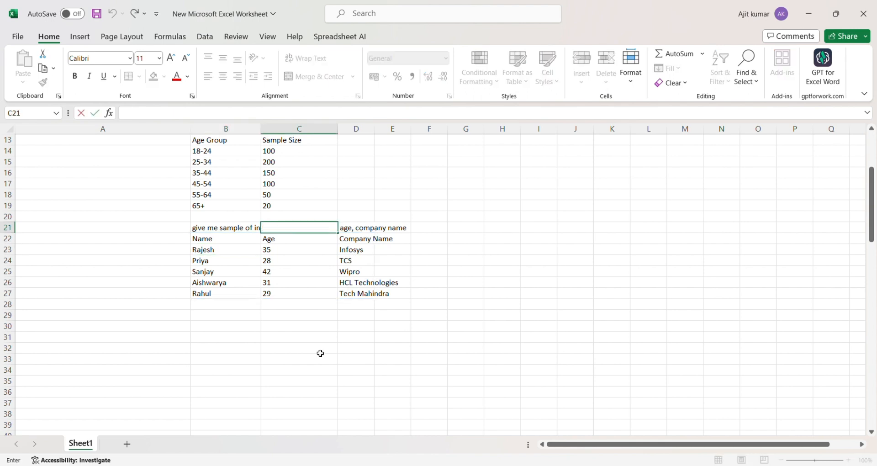
pyautogui.click(330, 382)
pyautogui.doubleClick(197, 232)
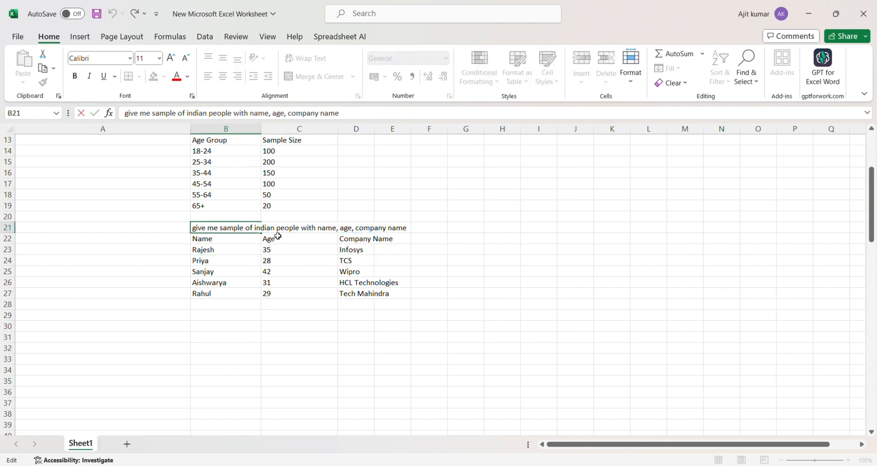
pyautogui.click(257, 230)
pyautogui.press('Delete')
pyautogui.press('Delete')
pyautogui.press('Delete')
pyautogui.press('Delete')
pyautogui.press('Delete')
pyautogui.press('BackSpace')
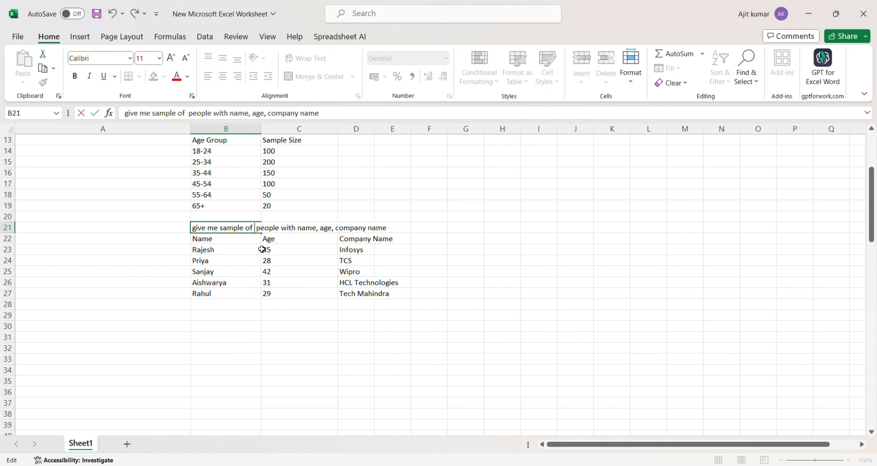
pyautogui.write('US')
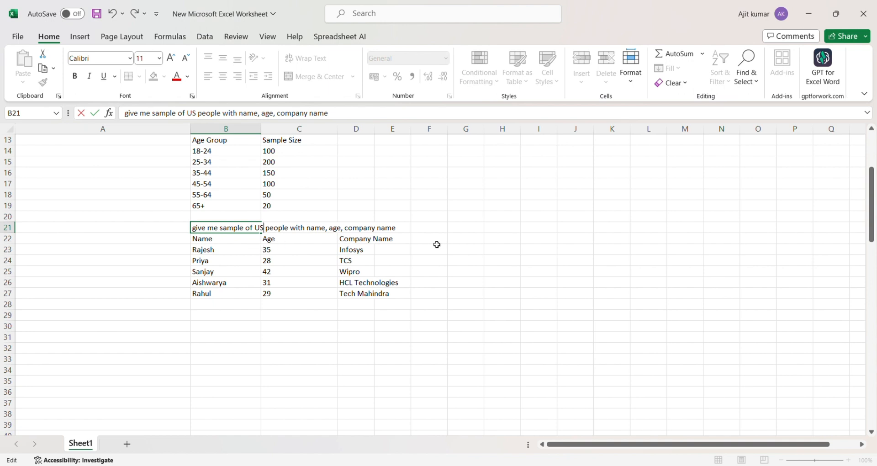
pyautogui.click(470, 228)
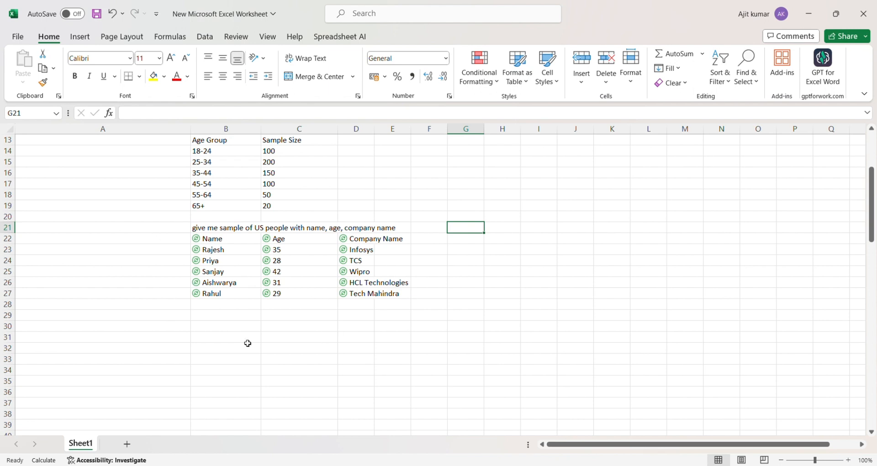
pyautogui.click(242, 371)
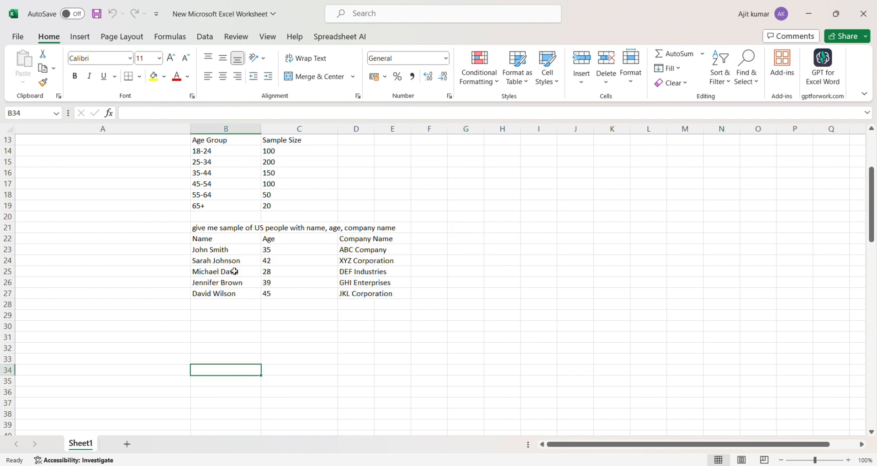
pyautogui.click(211, 252)
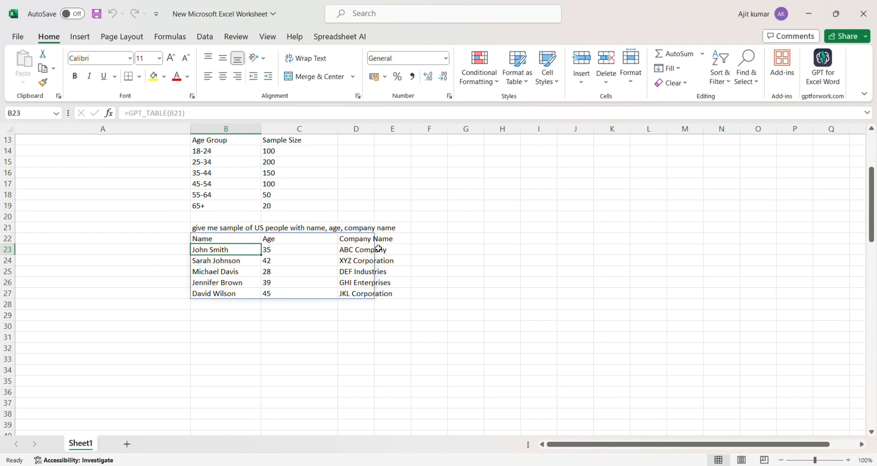
pyautogui.scroll(-3, 379, 249)
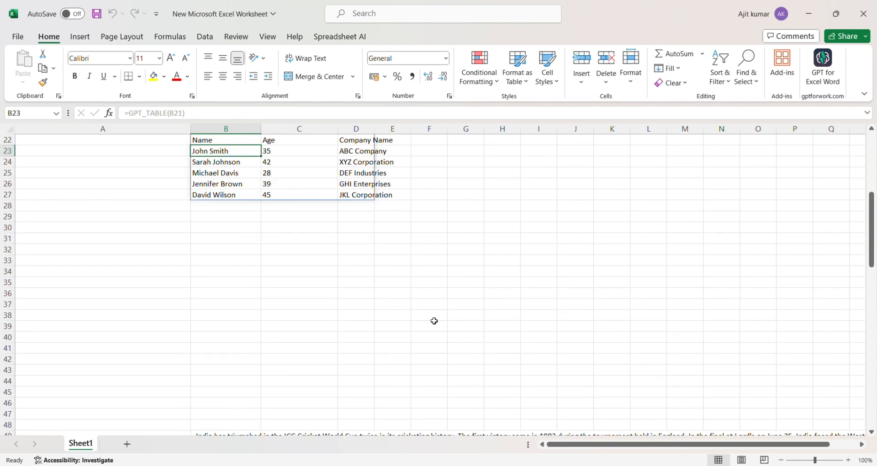
# Scroll down past the table to the India World Cup text and select empty cell B55.
pyautogui.scroll(-7, 343, 251)
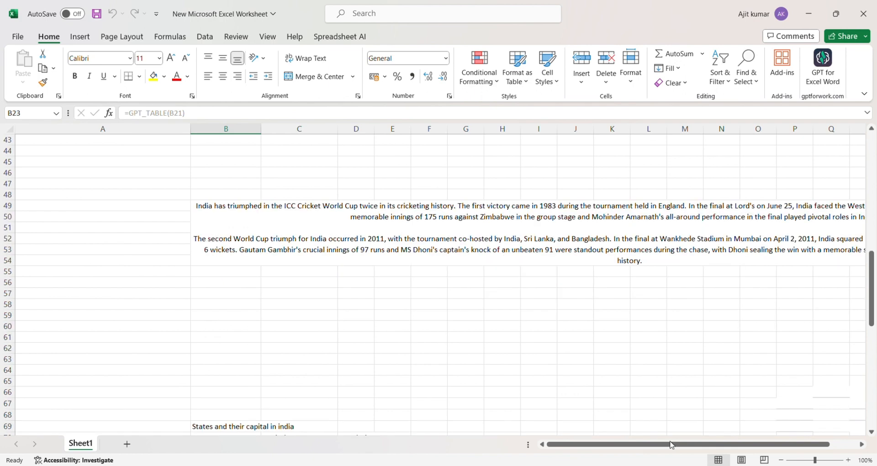
pyautogui.moveTo(665, 446); pyautogui.dragTo(666, 446)
pyautogui.scroll(-1, 442, 269)
pyautogui.click(241, 243)
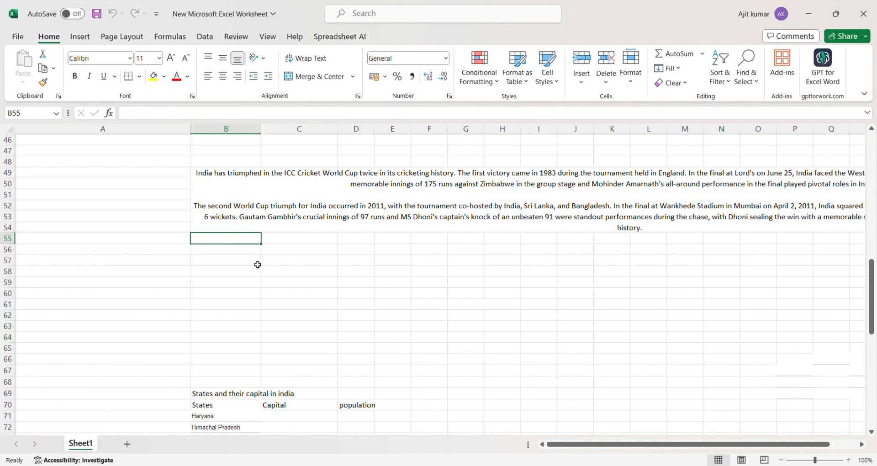
# Type the question 'how many times india won world cup' in B55.
pyautogui.write('how many')
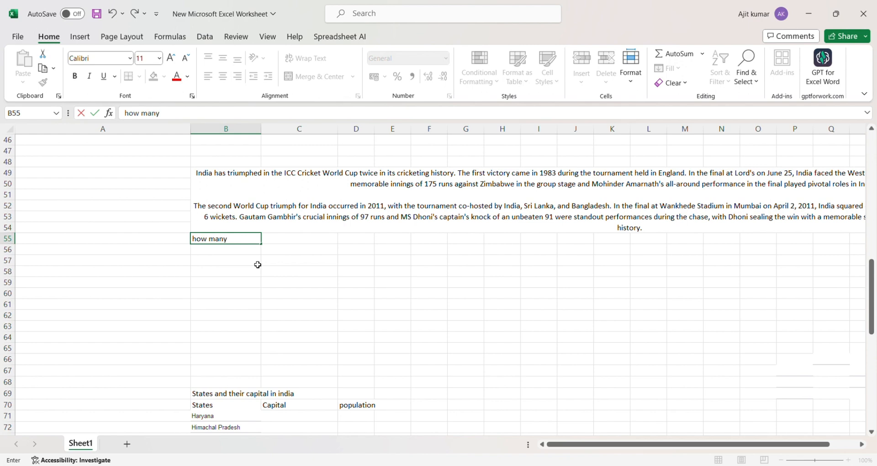
pyautogui.write(' times india won w')
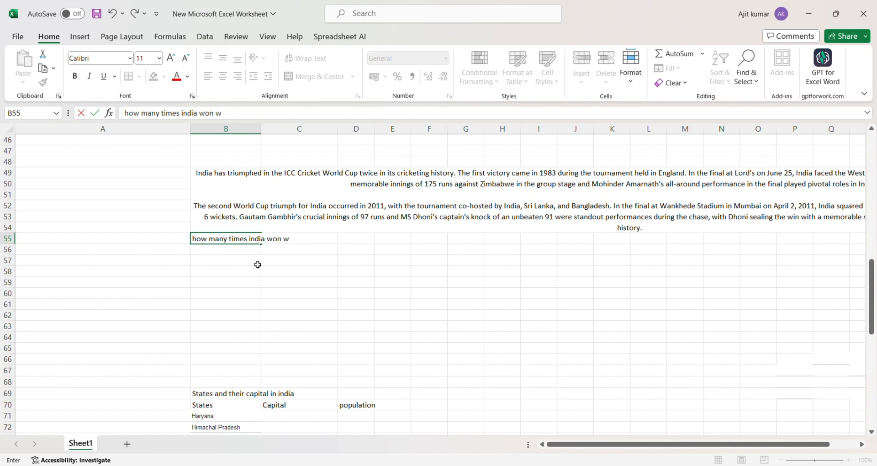
pyautogui.write('orld cup')
pyautogui.press('BackSpace')
pyautogui.write('p')
pyautogui.press('Return')
# Enter =GPT_TABLE(B55) in B56 to get a table showing India with 2 wins.
pyautogui.write('=')
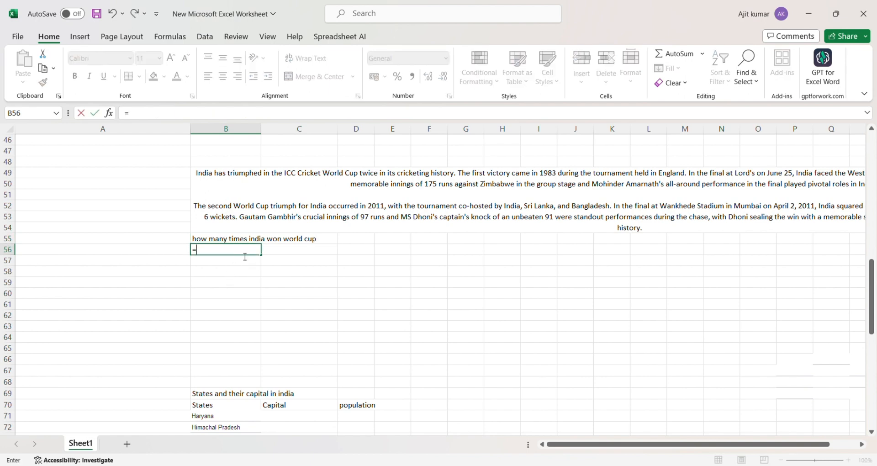
pyautogui.write('gpt_tab')
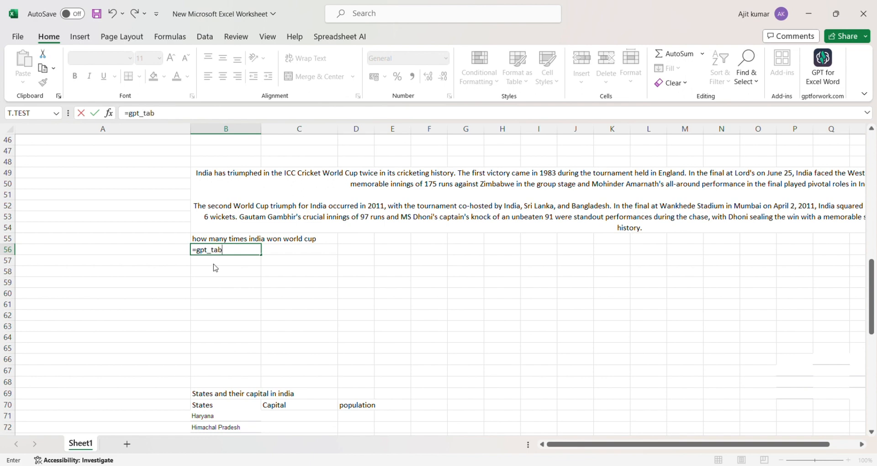
pyautogui.press('Tab')
pyautogui.click(203, 242)
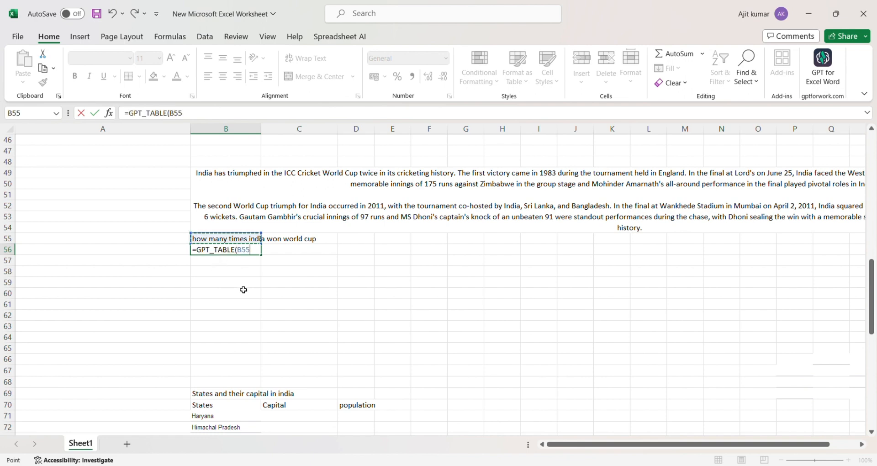
pyautogui.write(')')
pyautogui.press('Return')
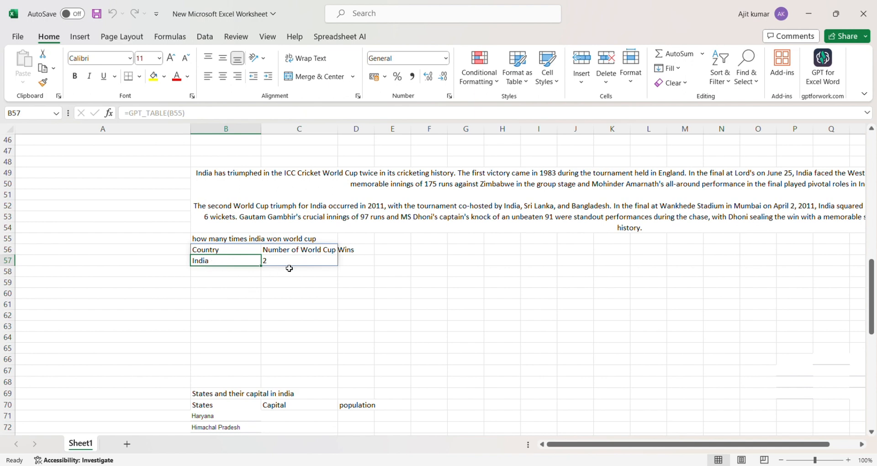
pyautogui.click(254, 276)
pyautogui.doubleClick(253, 276)
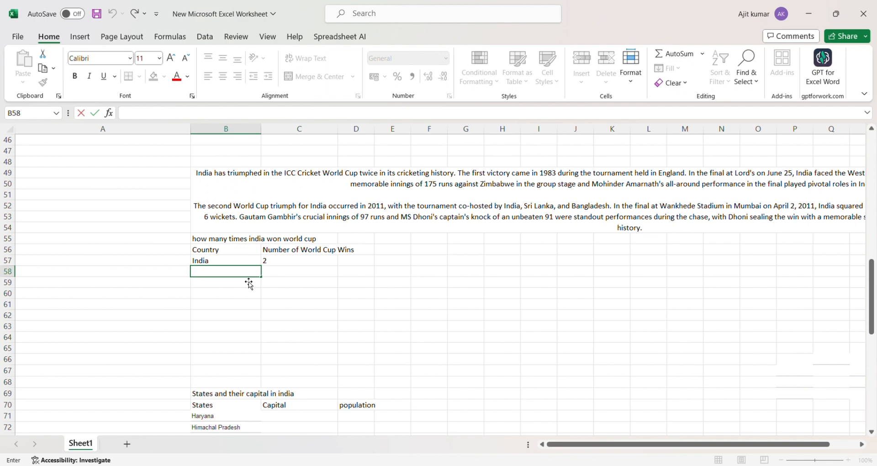
# Ask 'how much kapil dev scored' in B58 and enter =GPT_TABLE(B58) in B59.
pyautogui.write('how')
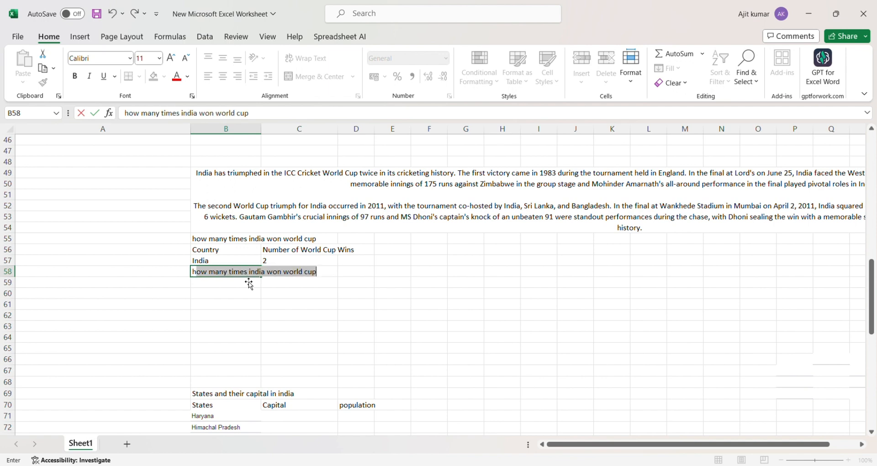
pyautogui.write(' much ')
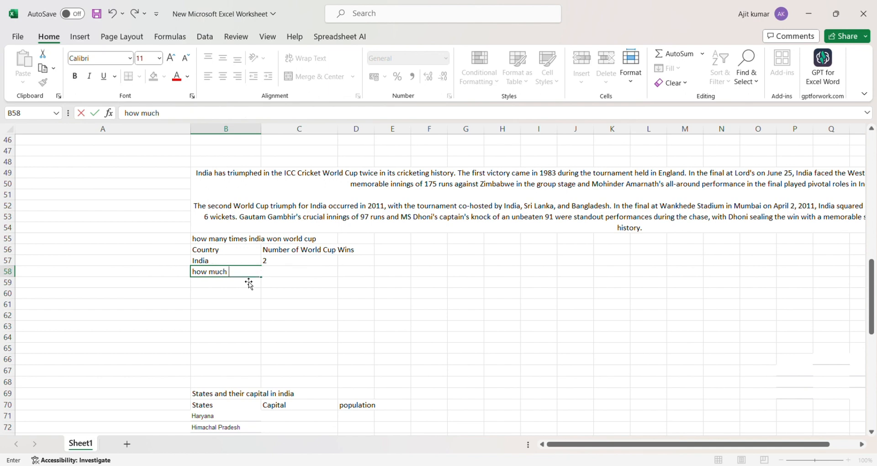
pyautogui.write('kapil dev scored')
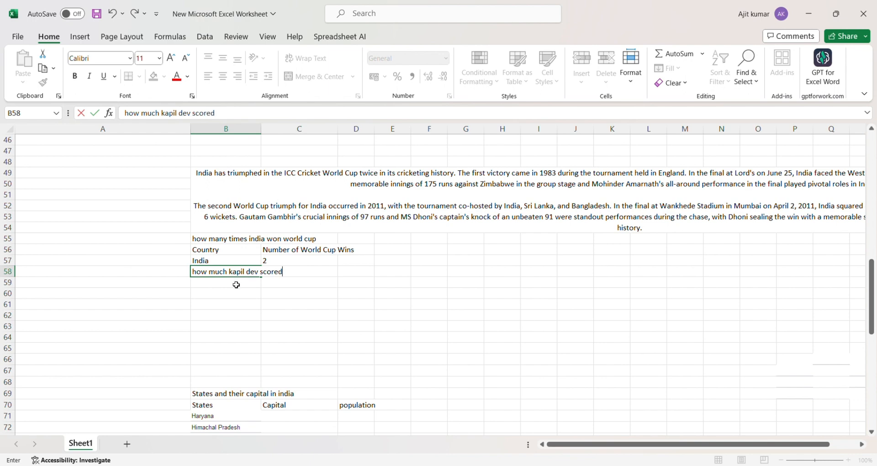
pyautogui.click(235, 285)
pyautogui.write('=')
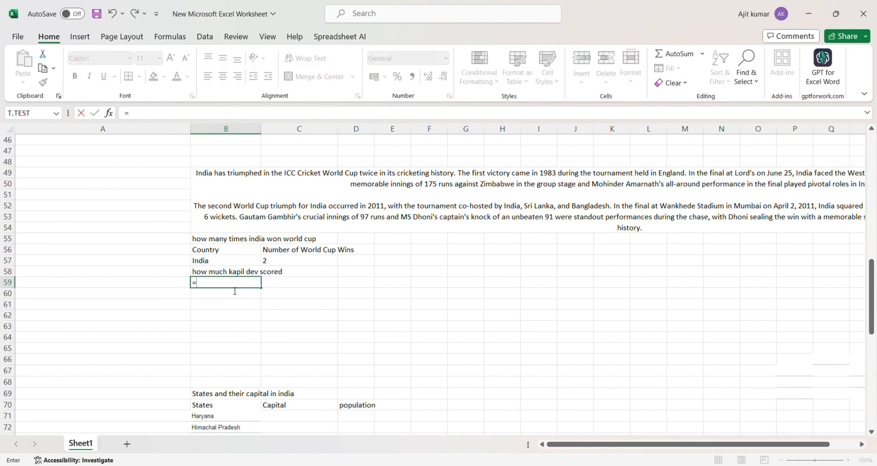
pyautogui.write('gpt_ta')
pyautogui.press('Tab')
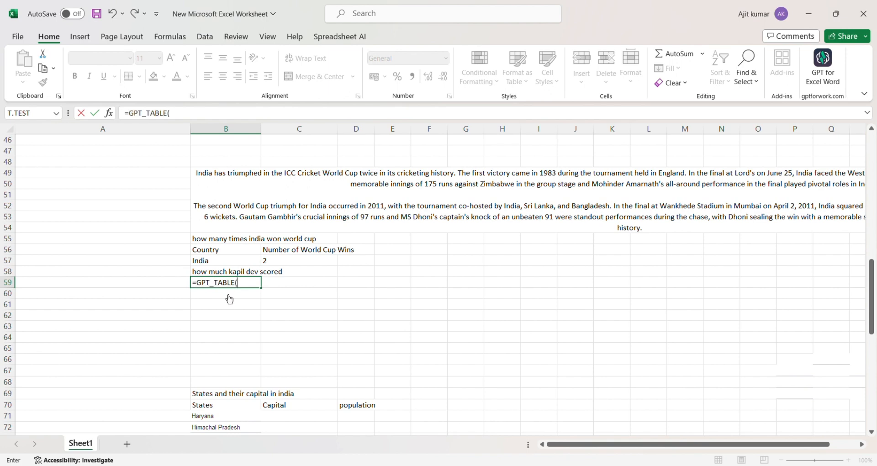
pyautogui.click(204, 274)
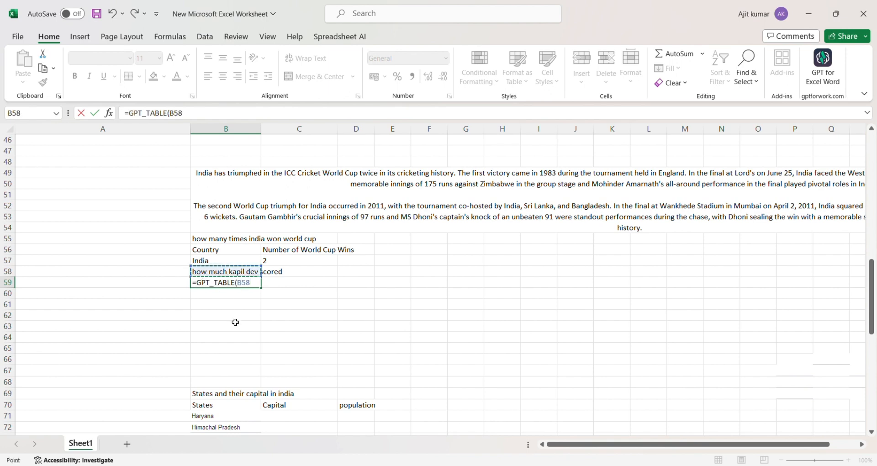
pyautogui.write(')')
pyautogui.press('Return')
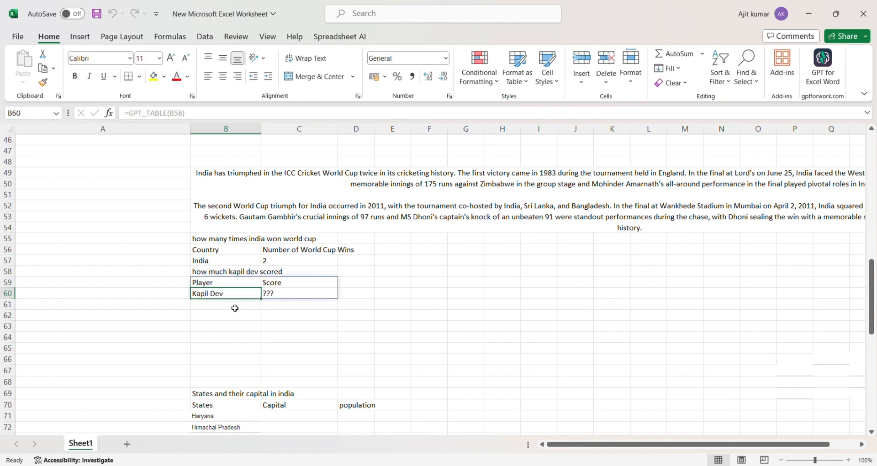
# Clear the ??? score and reword B58 to 'how much kapil dev run', showing 5,248 runs.
pyautogui.click(277, 297)
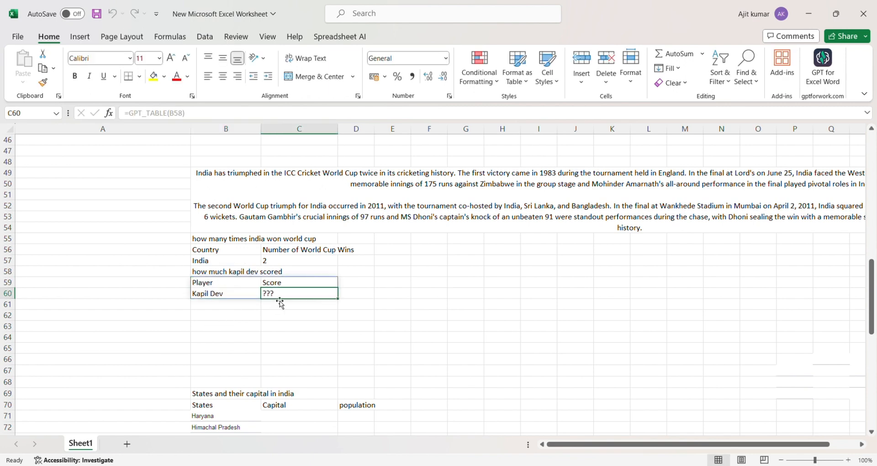
pyautogui.press('BackSpace')
pyautogui.click(202, 276)
pyautogui.doubleClick(203, 276)
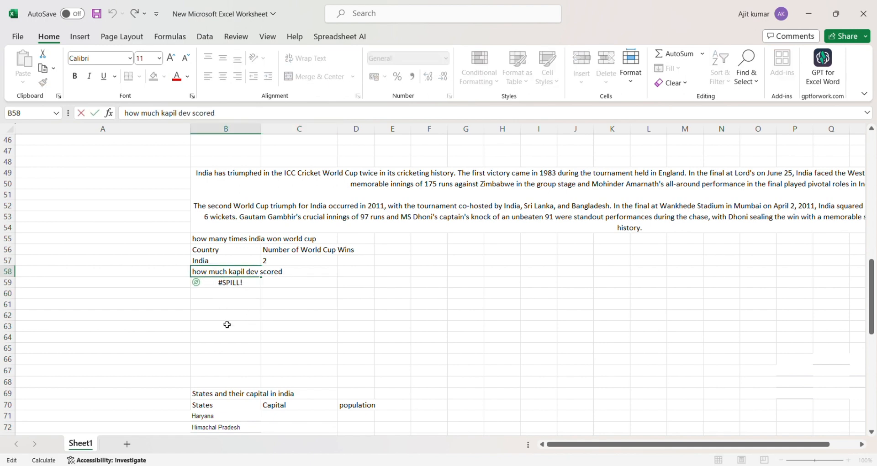
pyautogui.press('BackSpace')
pyautogui.press('BackSpace')
pyautogui.press('BackSpace')
pyautogui.press('BackSpace')
pyautogui.write('run')
pyautogui.click(227, 324)
pyautogui.click(336, 341)
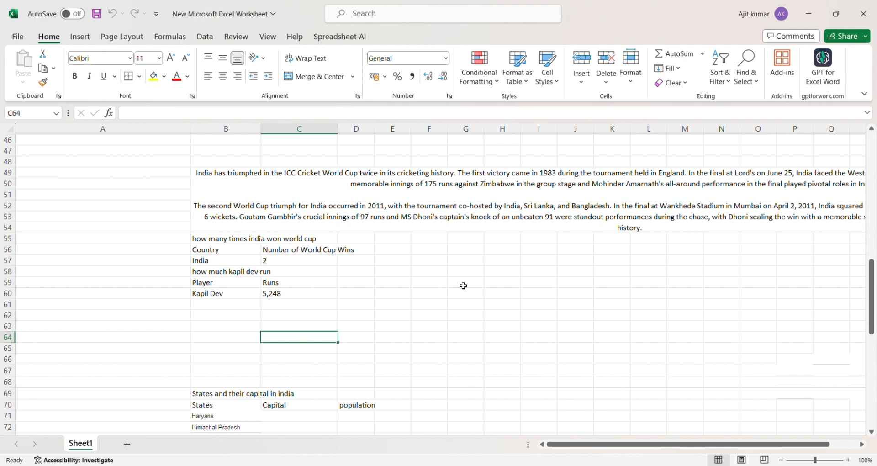
# Scroll down to the states table listing Haryana, Himachal Pradesh, Jharkhand and Gujarat.
pyautogui.scroll(-2, 463, 285)
pyautogui.click(432, 250)
pyautogui.scroll(-3, 251, 248)
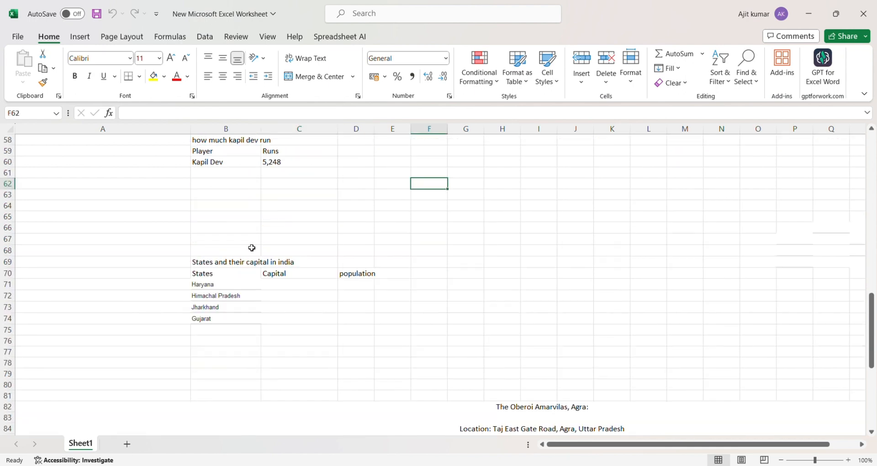
pyautogui.scroll(-2, 369, 274)
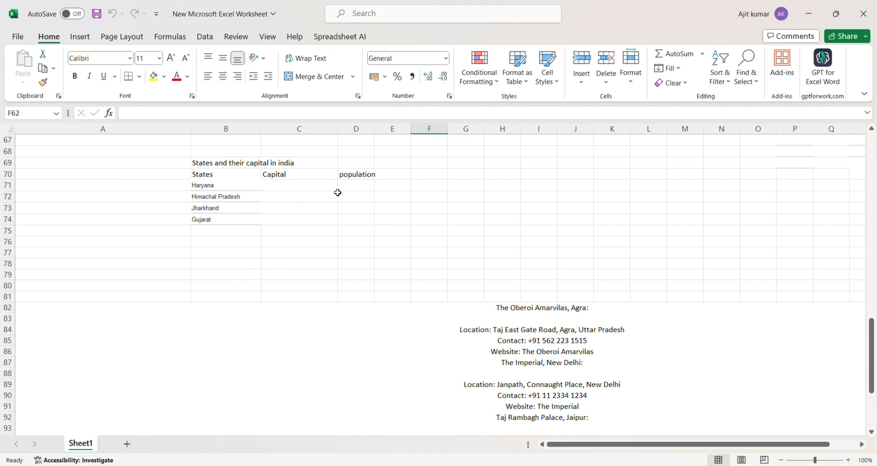
# Start a GPT_TABLE formula in C71 using the B69 heading as prompt and header references.
pyautogui.click(296, 190)
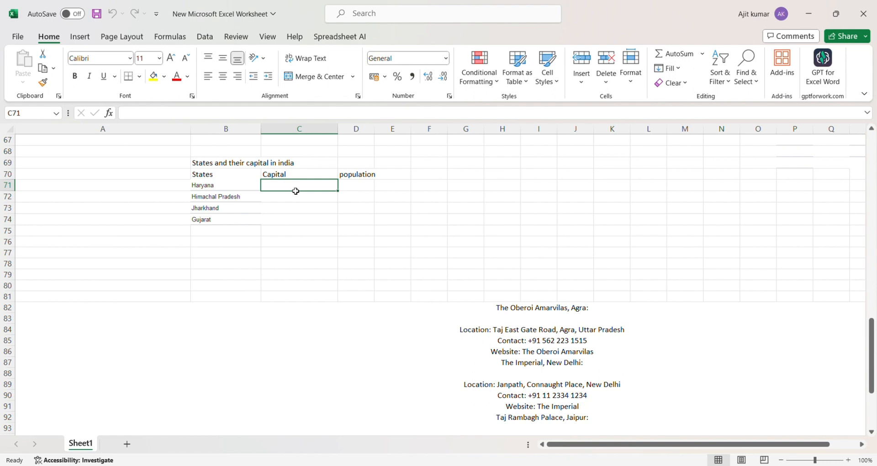
pyautogui.write('=')
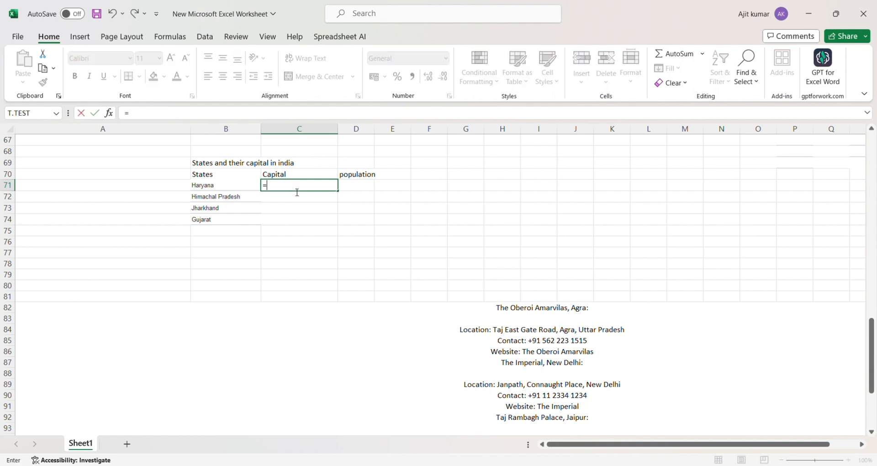
pyautogui.write('gpt_tab')
pyautogui.press('Tab')
pyautogui.click(207, 166)
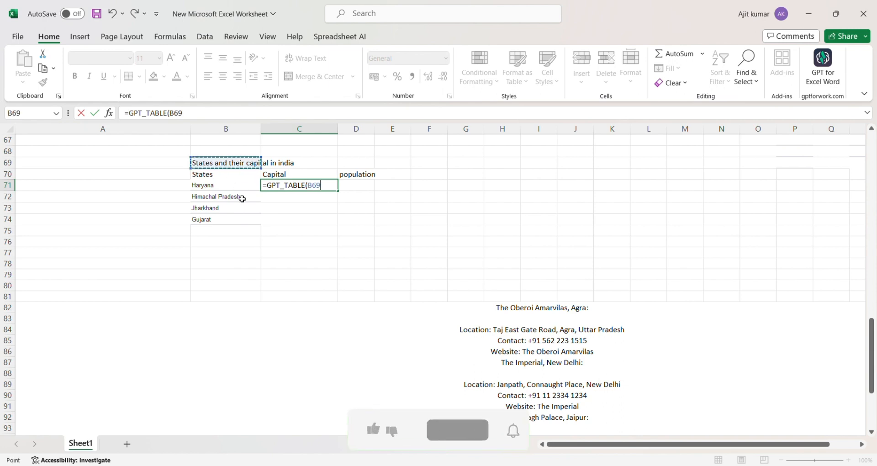
pyautogui.write(',')
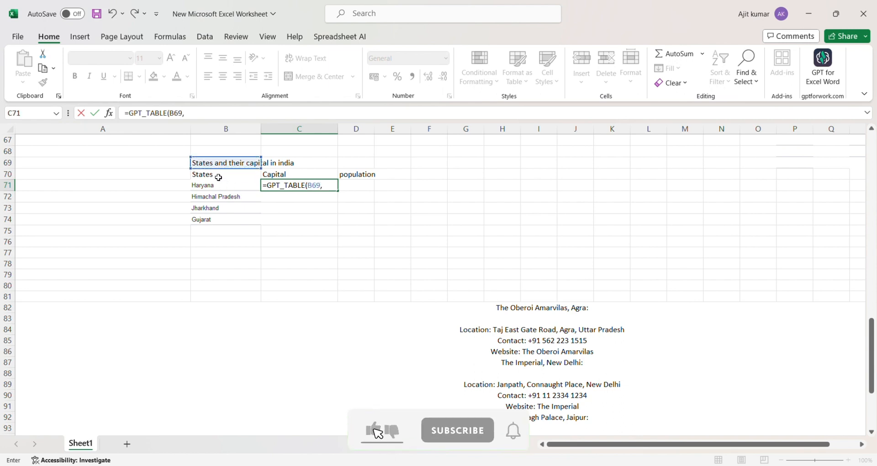
pyautogui.moveTo(215, 178); pyautogui.dragTo(287, 175)
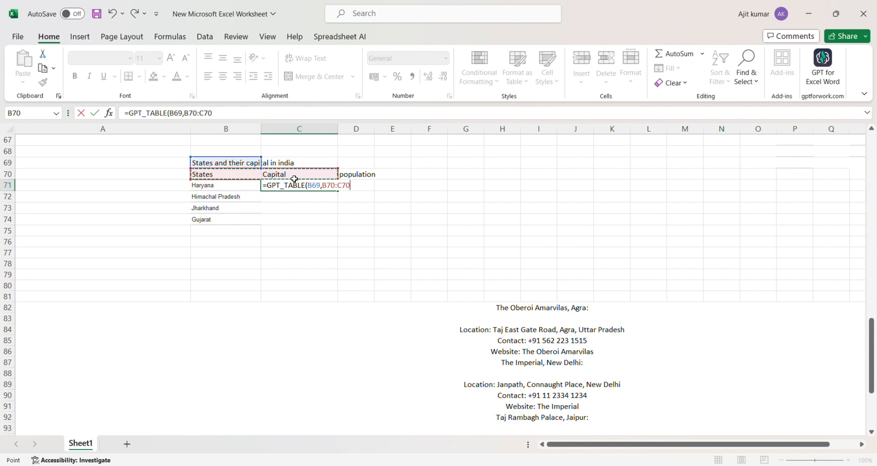
pyautogui.click(309, 174)
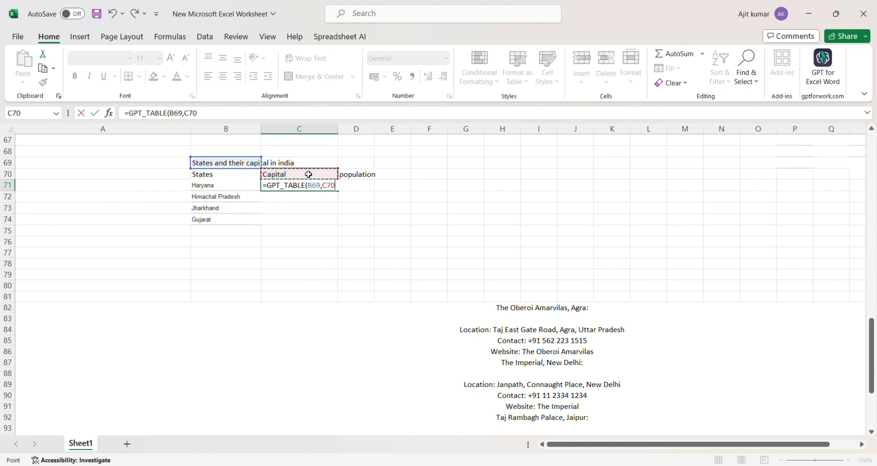
pyautogui.click(253, 179)
pyautogui.moveTo(251, 180); pyautogui.dragTo(266, 181)
pyautogui.click(257, 176)
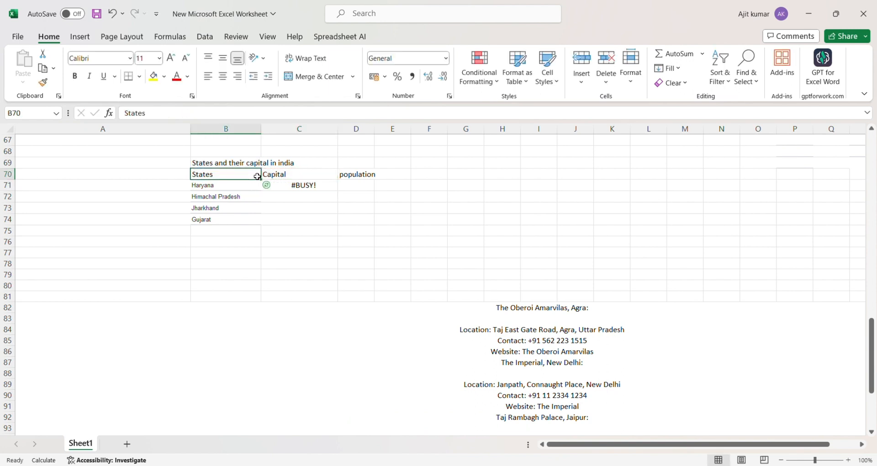
# Finish C71 as =GPT_TABLE(B69,B70:D70,B71:B74), filling Chandigarh, Shimla, Ranchi, Gandhinagar and populations.
pyautogui.doubleClick(292, 189)
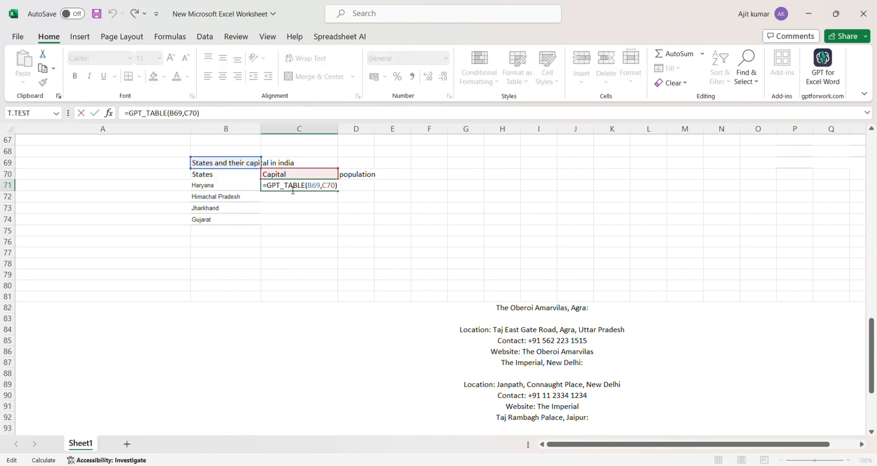
pyautogui.press('BackSpace')
pyautogui.press('BackSpace')
pyautogui.press('BackSpace')
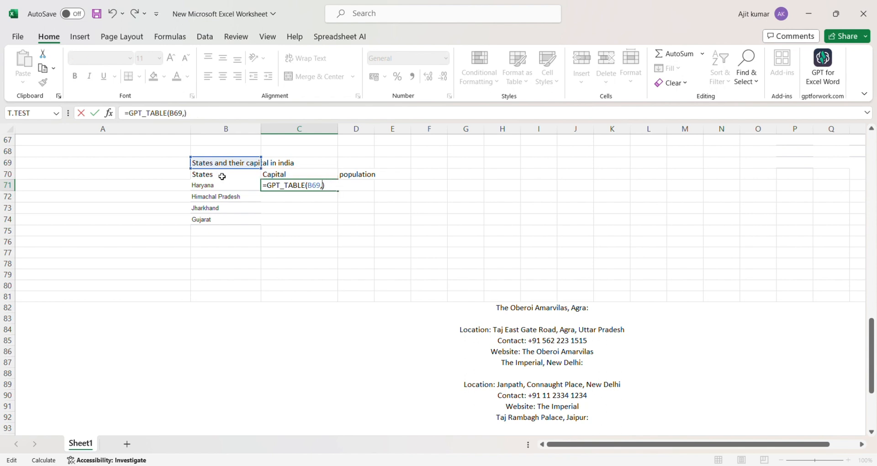
pyautogui.moveTo(222, 178); pyautogui.dragTo(359, 178)
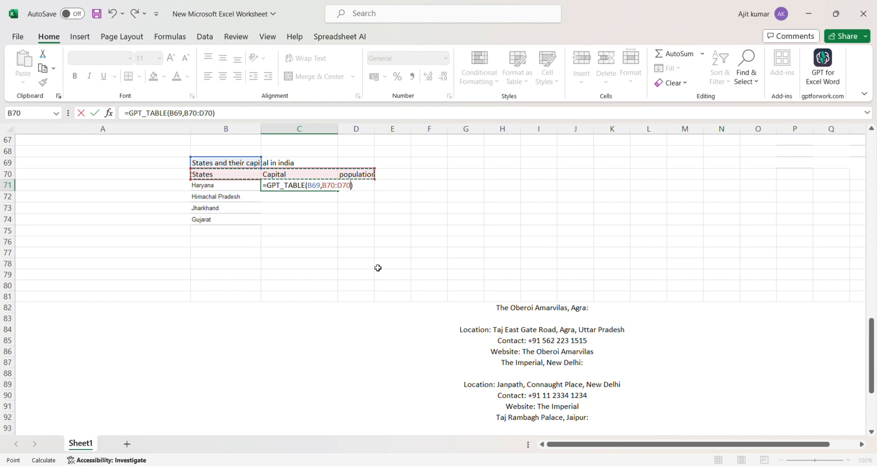
pyautogui.write(',')
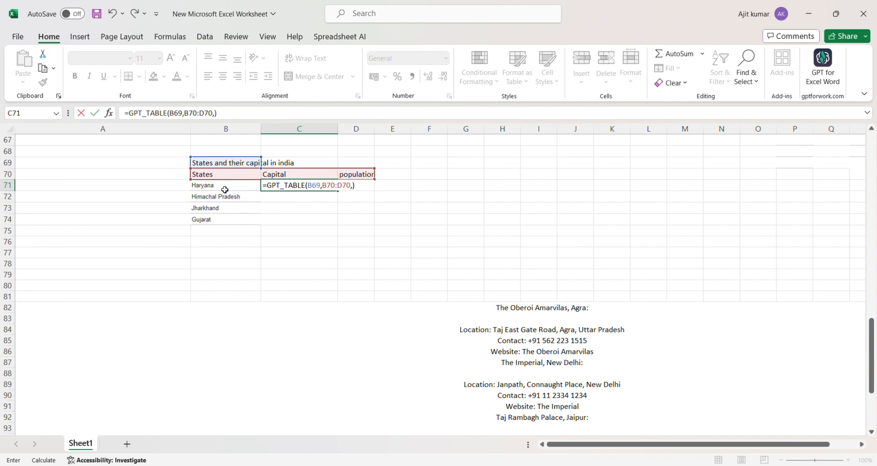
pyautogui.moveTo(226, 190); pyautogui.dragTo(219, 221)
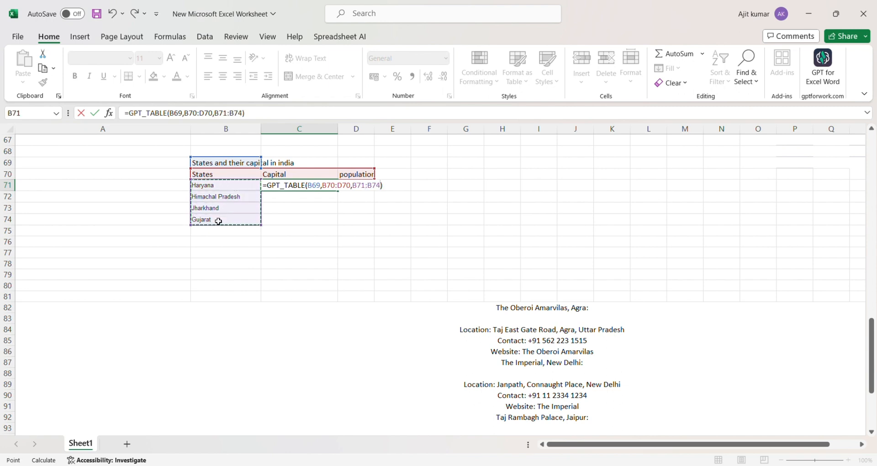
pyautogui.press('Return')
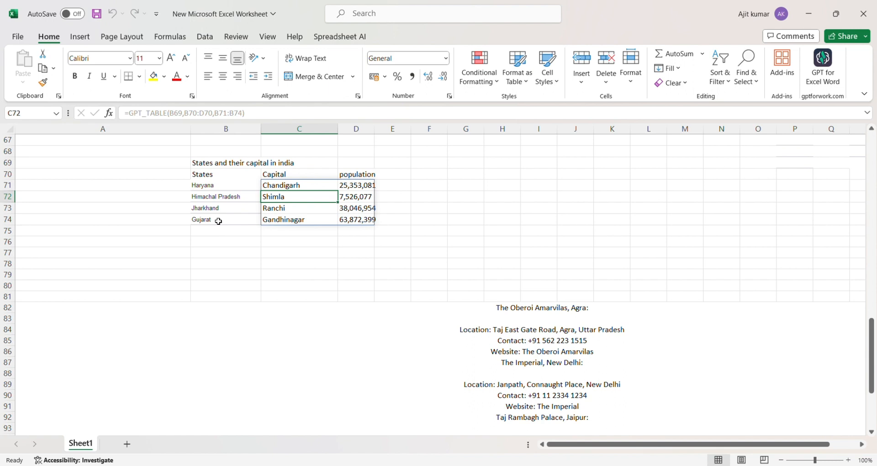
# Scroll past the hotel listings ending with Wildflower Hall, Shimla, and select cell C107.
pyautogui.click(346, 268)
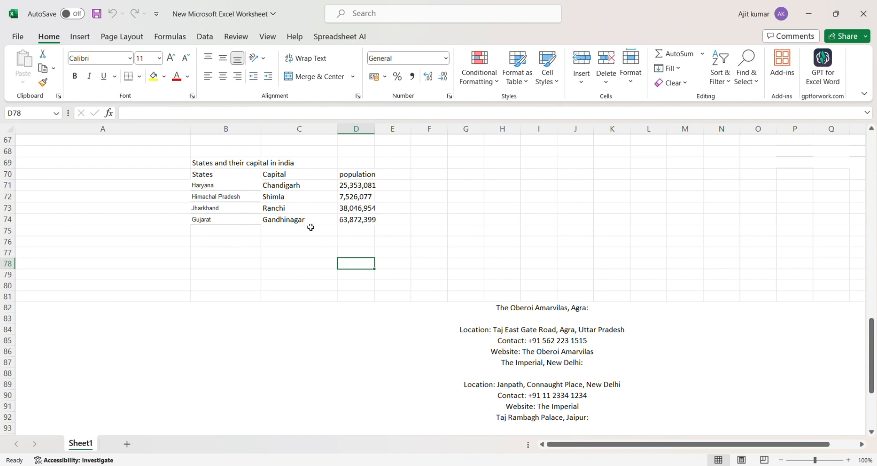
pyautogui.scroll(-2, 347, 217)
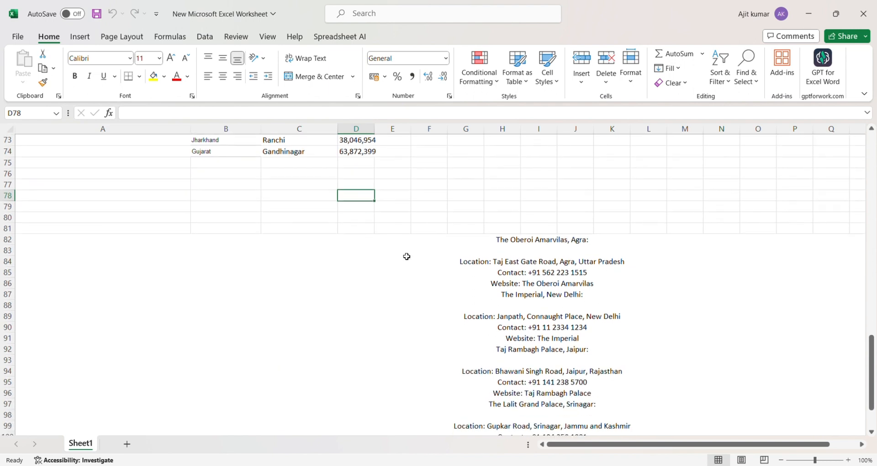
pyautogui.scroll(-3, 301, 223)
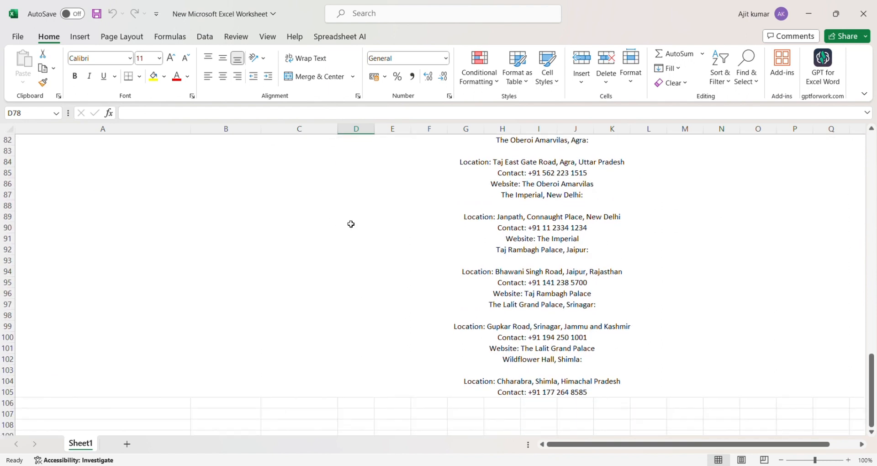
pyautogui.scroll(1, 651, 228)
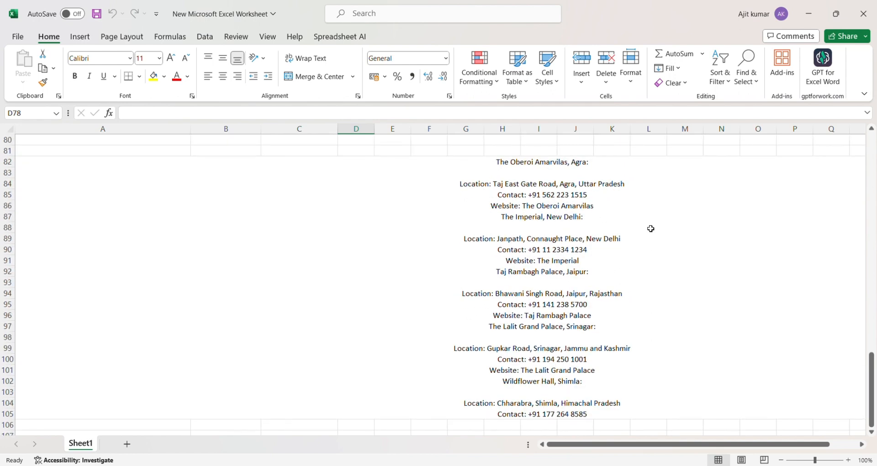
pyautogui.scroll(-5, 650, 229)
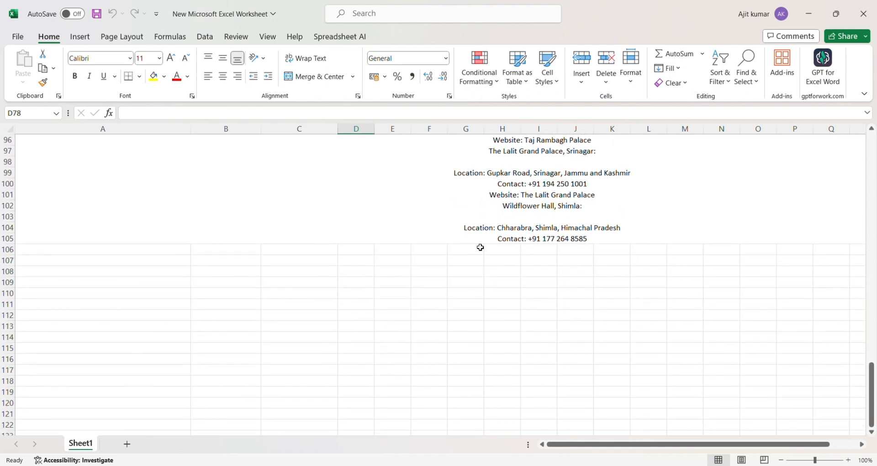
pyautogui.click(323, 265)
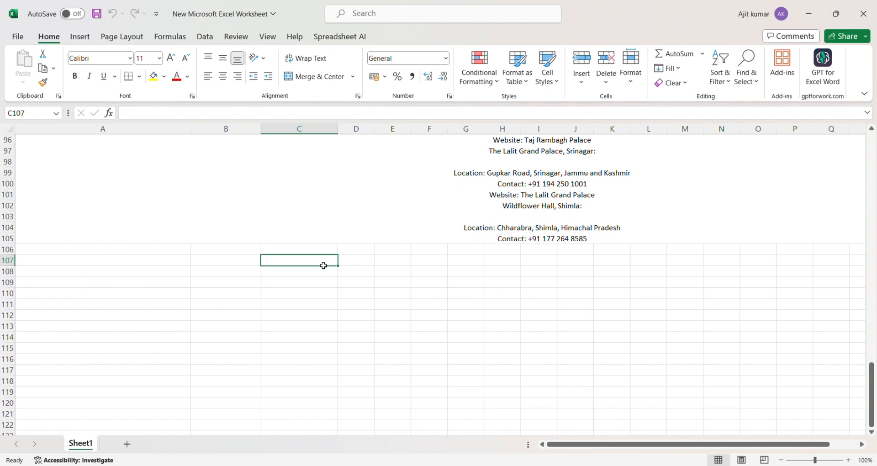
# Type the headings location, website and contact into C107:E107.
pyautogui.write('=')
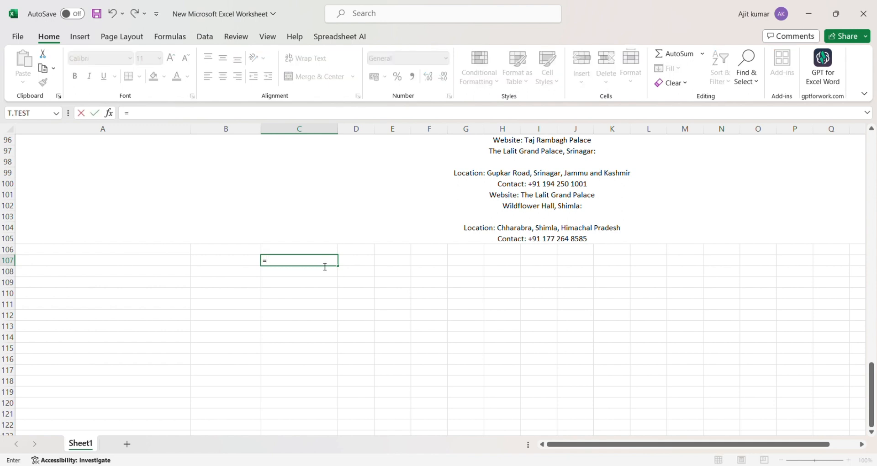
pyautogui.press('BackSpace')
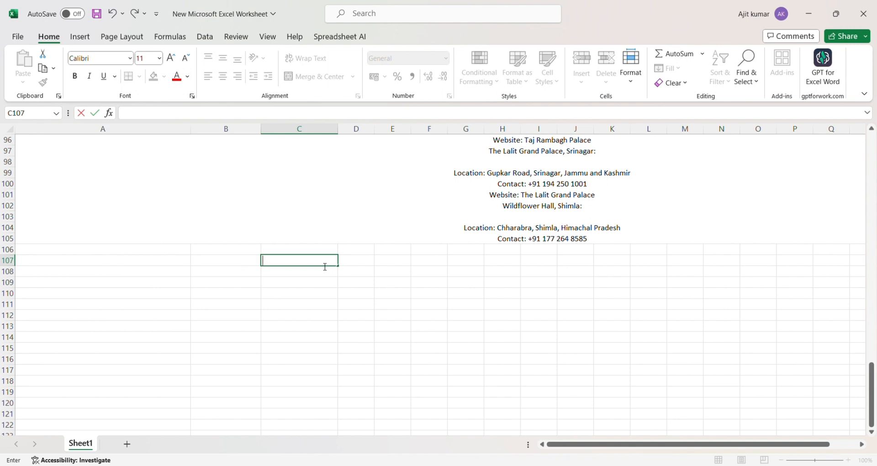
pyautogui.write('locatiion')
pyautogui.press('Tab')
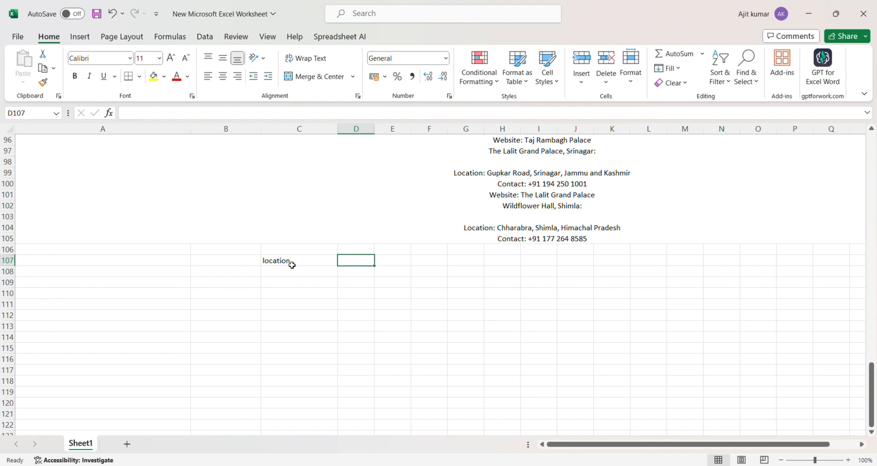
pyautogui.write('we')
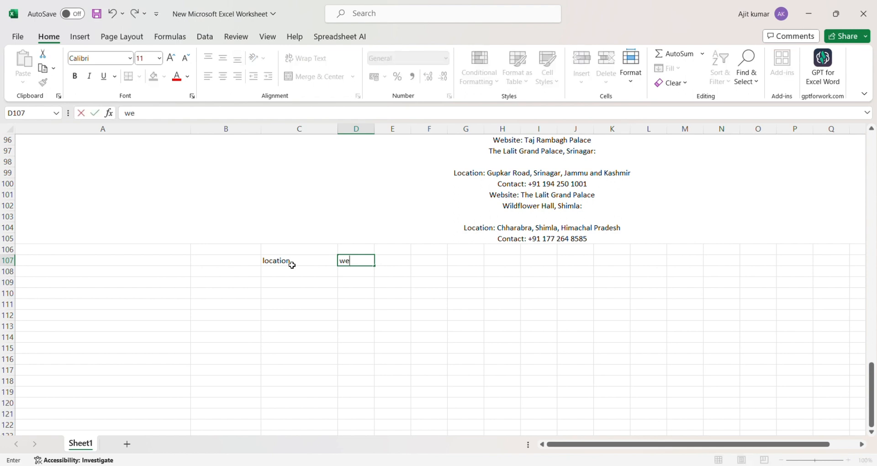
pyautogui.write('bsite')
pyautogui.press('Tab')
pyautogui.write('contact')
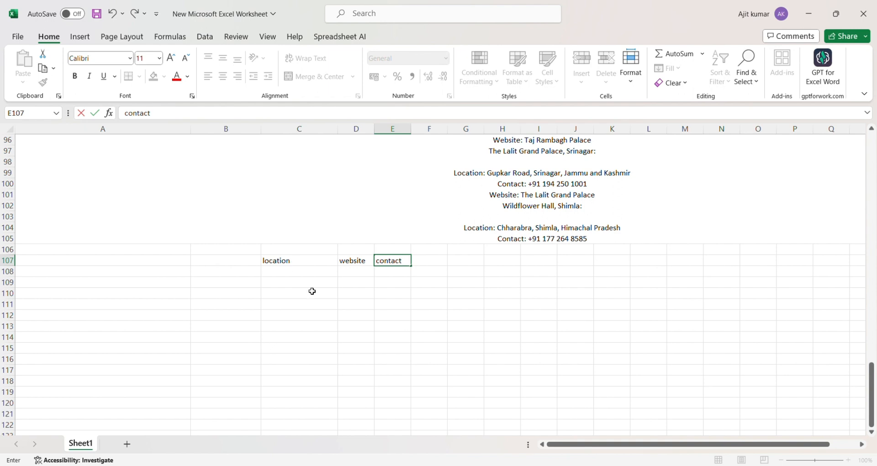
pyautogui.click(315, 305)
# Add the fourth heading 'hotel name' in cell F107.
pyautogui.scroll(3, 503, 238)
pyautogui.scroll(3, 529, 225)
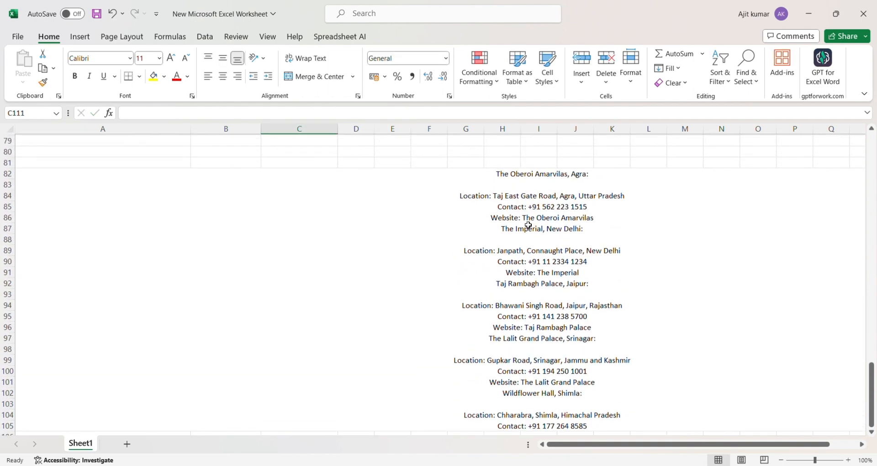
pyautogui.scroll(-2, 528, 227)
pyautogui.scroll(2, 439, 270)
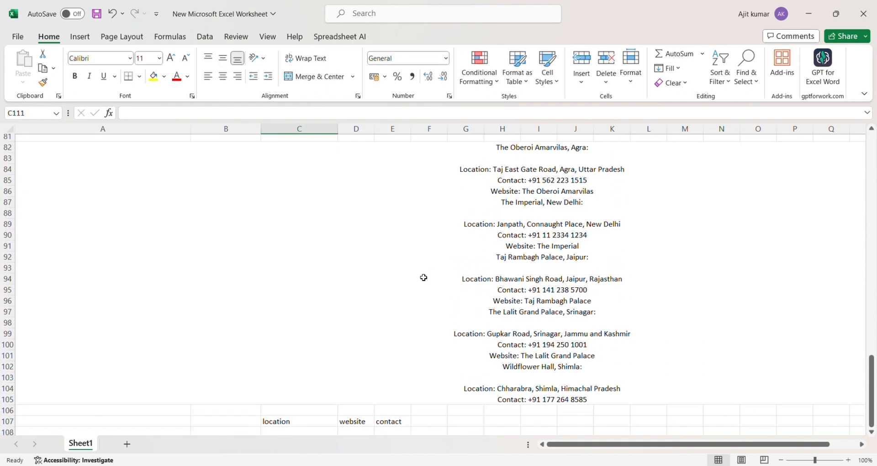
pyautogui.scroll(-4, 434, 275)
pyautogui.click(428, 326)
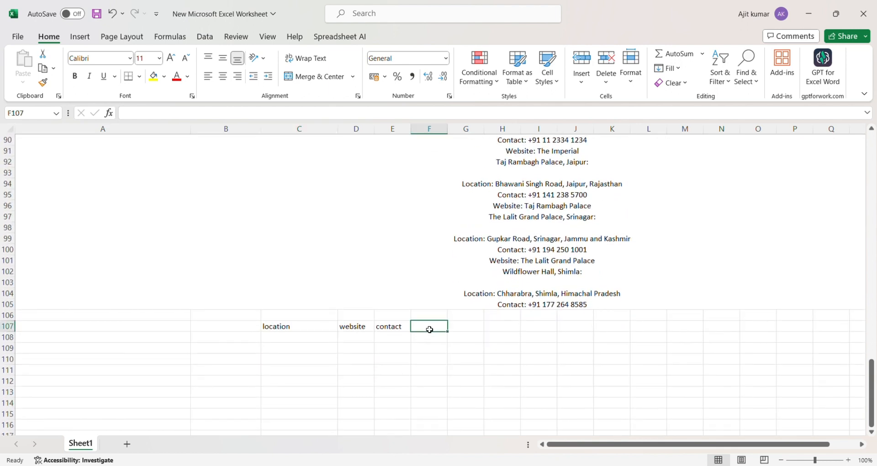
pyautogui.write('hotel n')
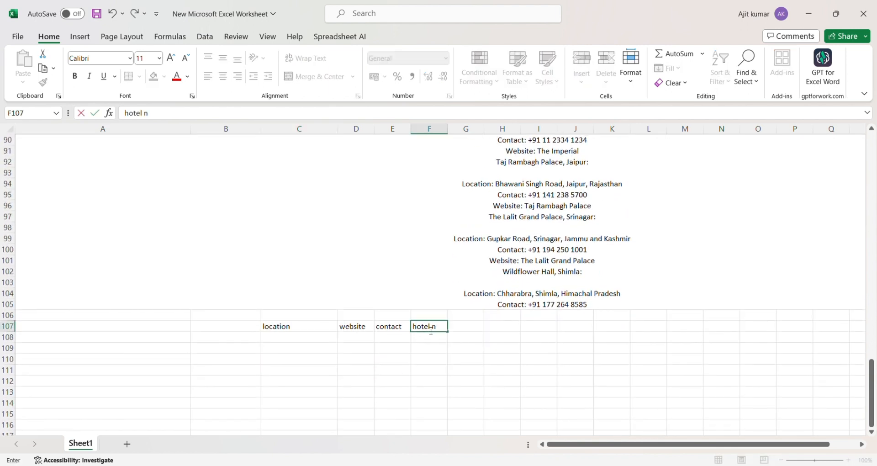
pyautogui.write('ame')
pyautogui.click(427, 381)
pyautogui.scroll(-2, 421, 391)
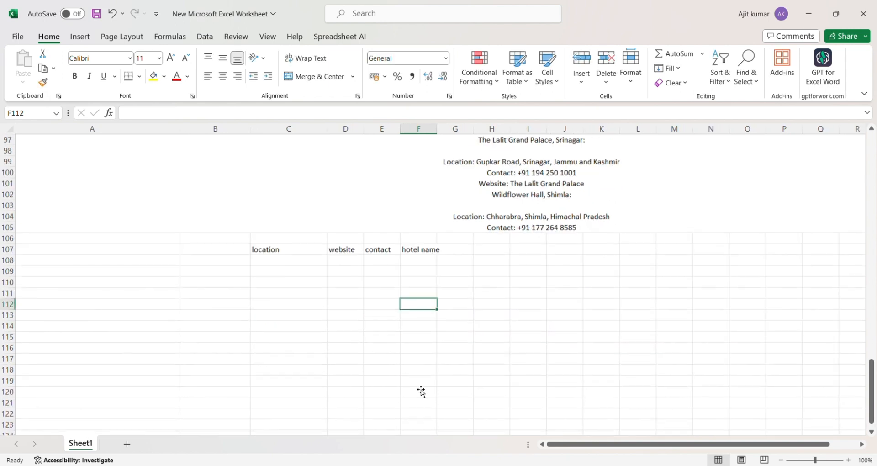
pyautogui.click(282, 266)
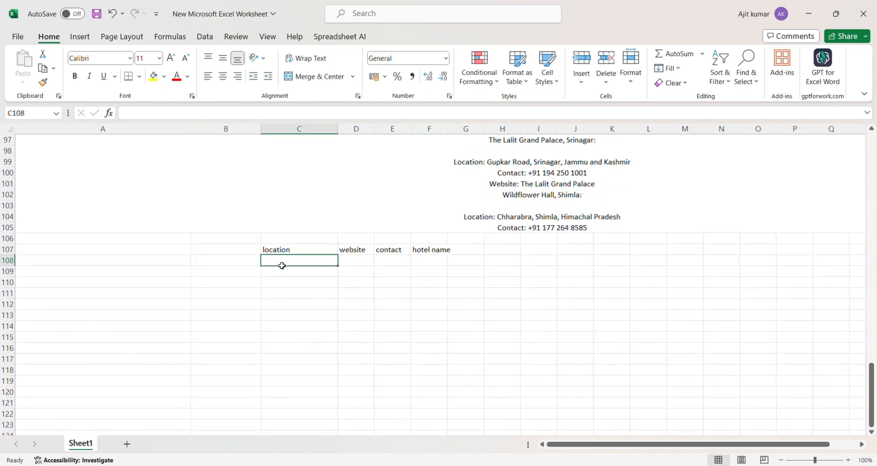
# Enter =GPT_TABLE(A82,C107:F107) in C108 to split the hotel text into five rows.
pyautogui.write('=gpt')
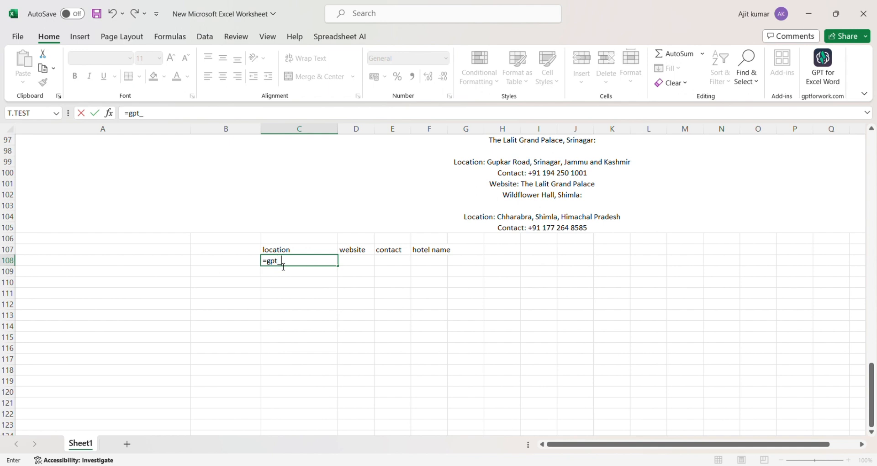
pyautogui.write('_tab')
pyautogui.press('Tab')
pyautogui.click(435, 197)
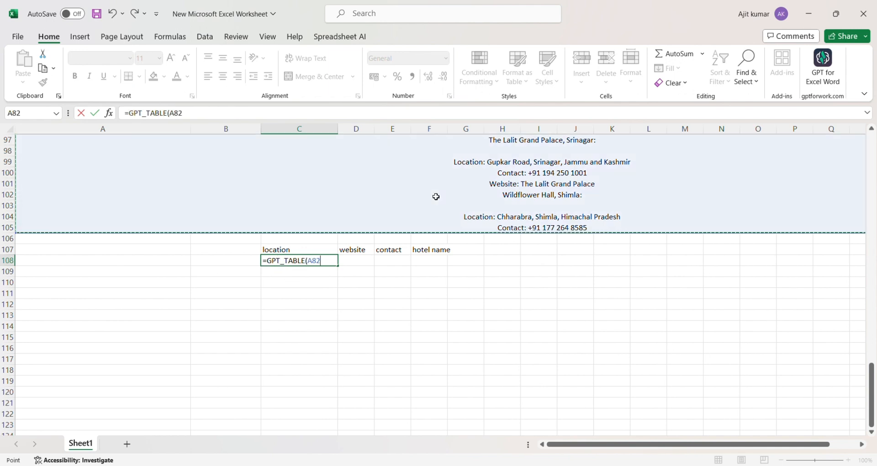
pyautogui.write(',')
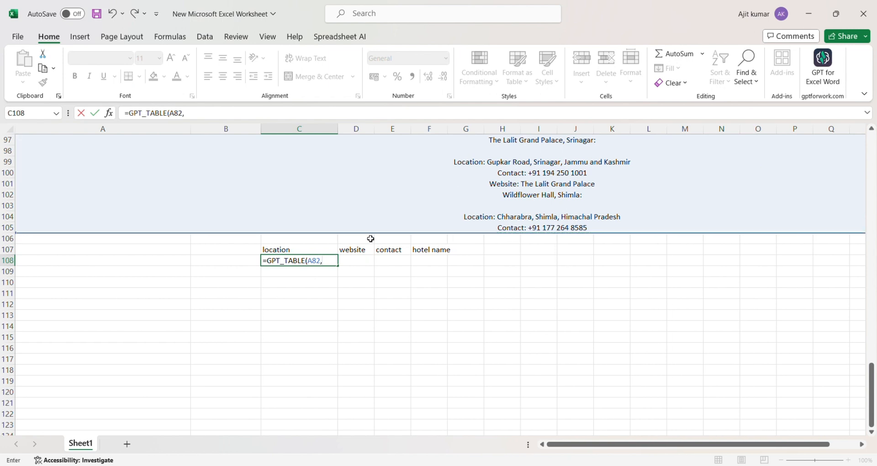
pyautogui.moveTo(296, 254); pyautogui.dragTo(425, 252)
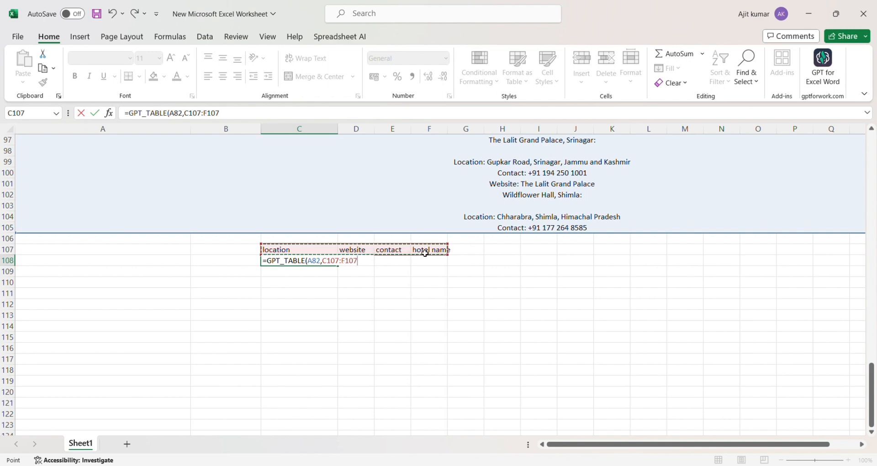
pyautogui.press('Return')
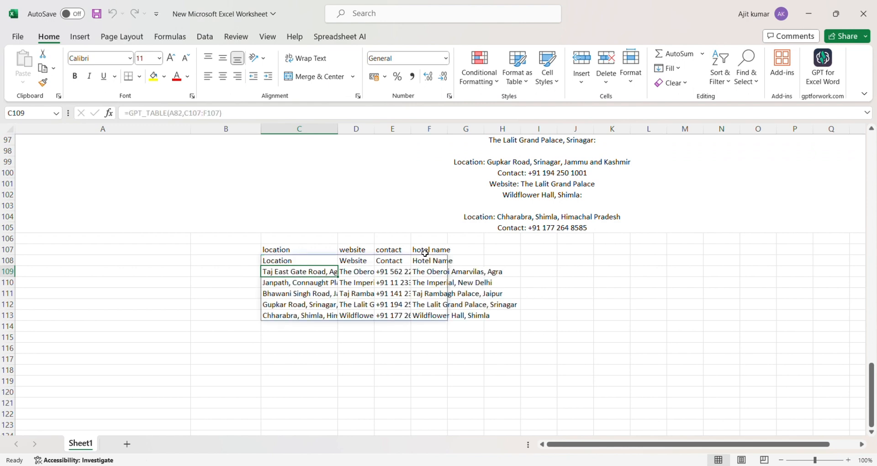
# Widen the contact, location and website columns so full numbers, addresses and names show.
pyautogui.click(533, 350)
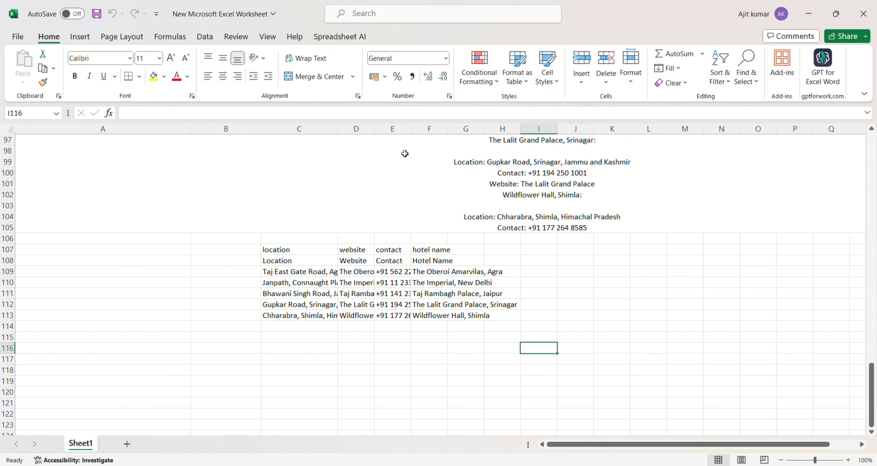
pyautogui.moveTo(411, 129); pyautogui.dragTo(449, 137)
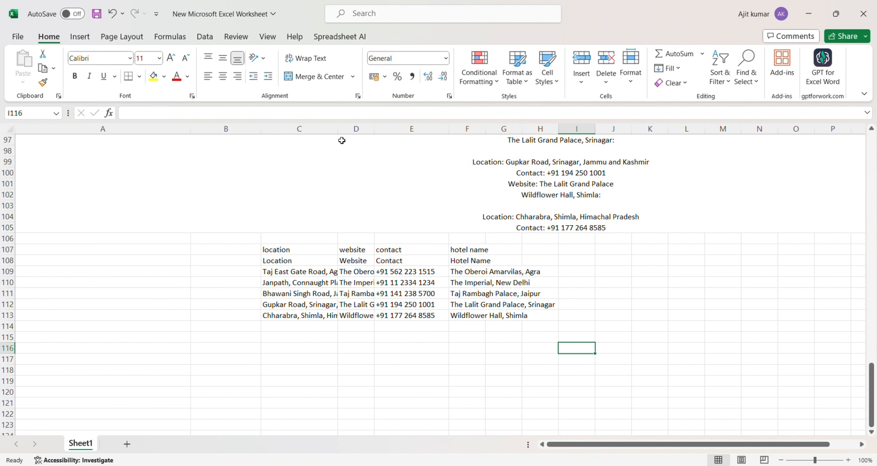
pyautogui.moveTo(342, 141); pyautogui.dragTo(378, 143)
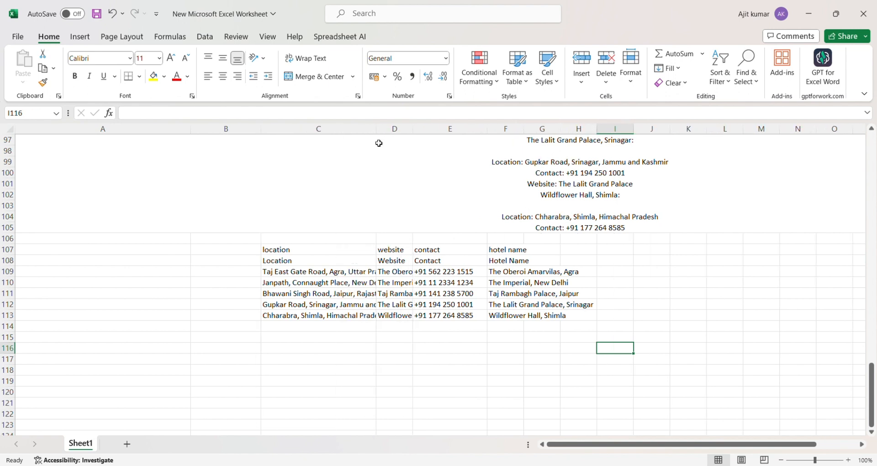
pyautogui.scroll(-1, 319, 275)
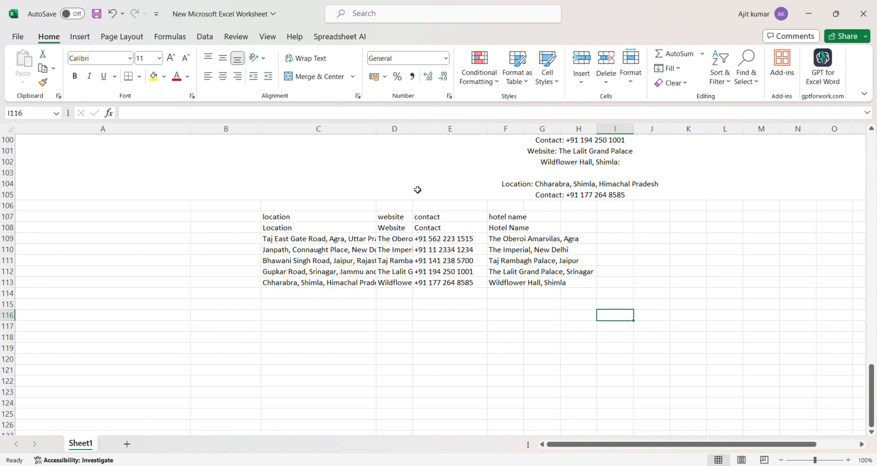
pyautogui.moveTo(413, 129); pyautogui.dragTo(495, 150)
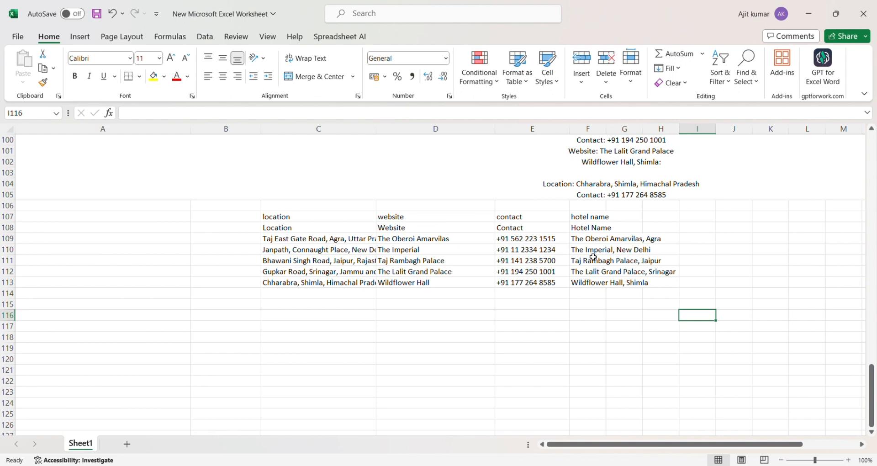
# Type gpt_table into empty cell D119 below the hotel table.
pyautogui.click(389, 351)
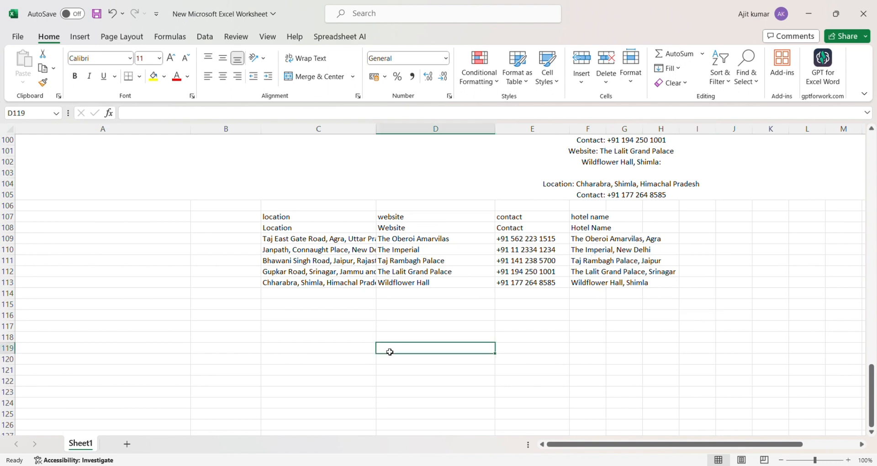
pyautogui.write('gpt')
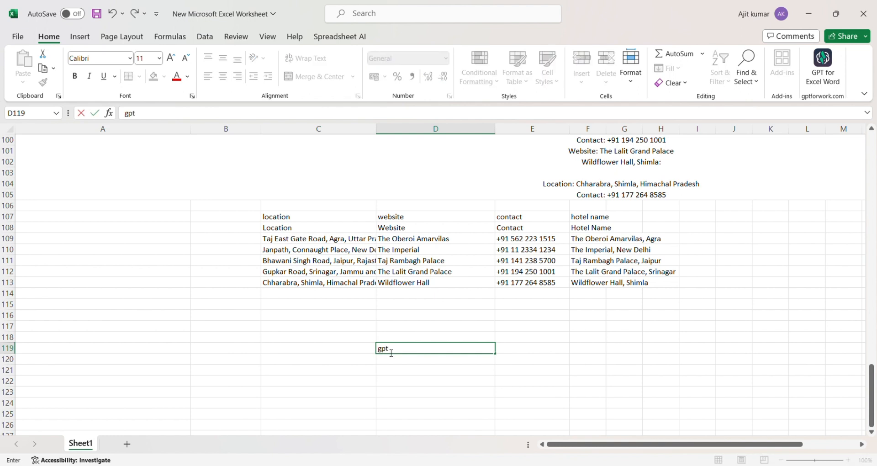
pyautogui.write('_table')
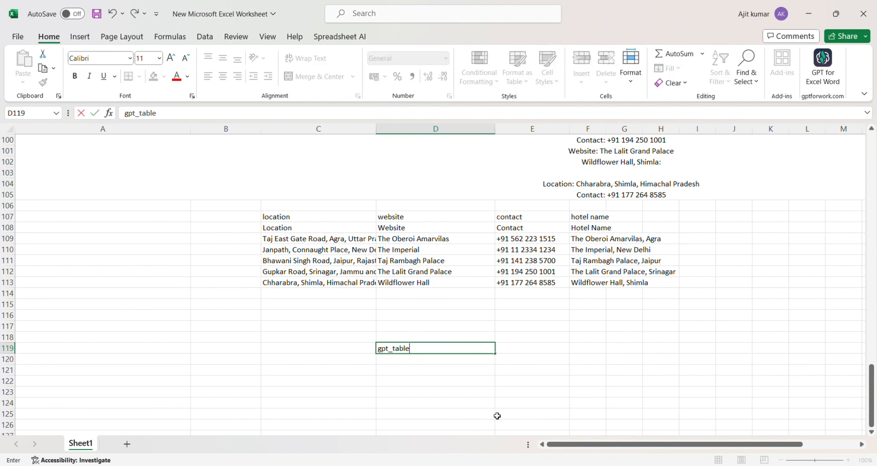